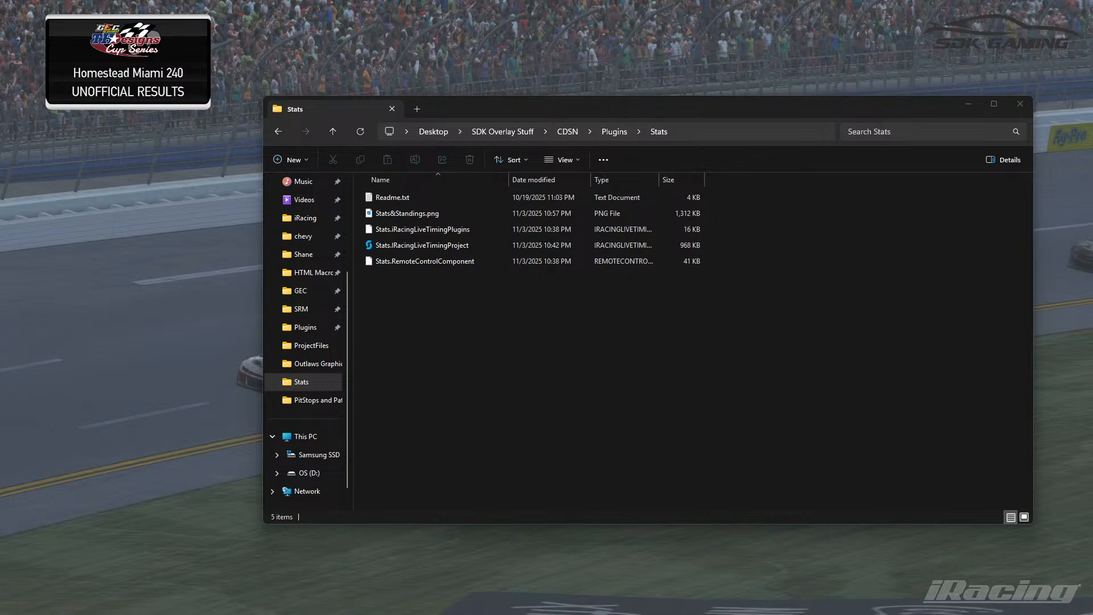
Bring iRacing Live Timing up full screen and open the overlay's Plugins editor from the settings.
left_click_drag(197, 0, 790, 84)
double_click(790, 85)
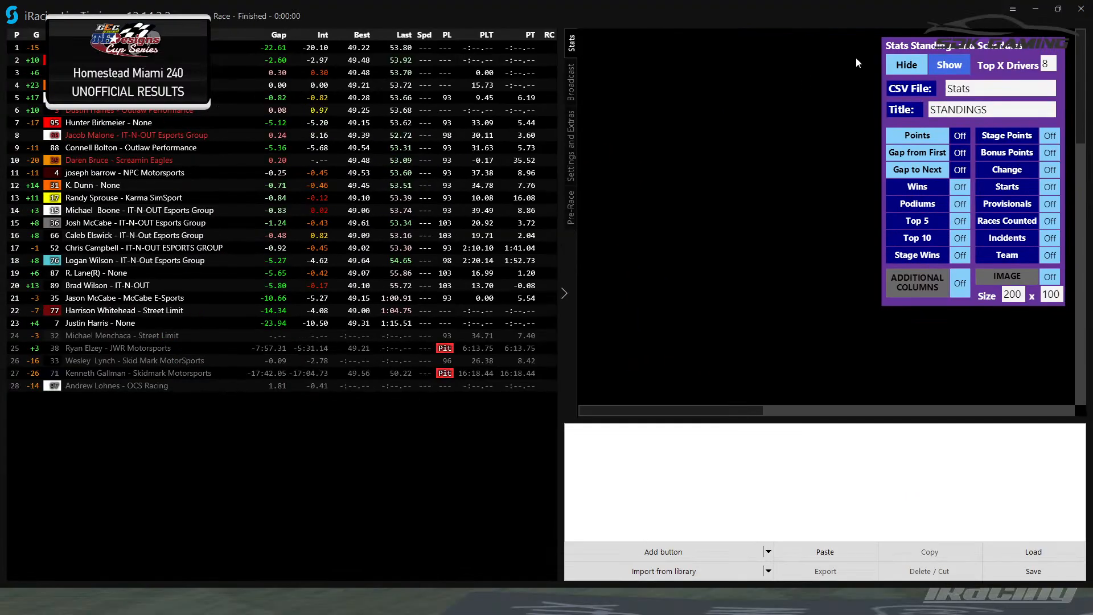
left_click(1012, 12)
scroll(1008, 191, "down", 5)
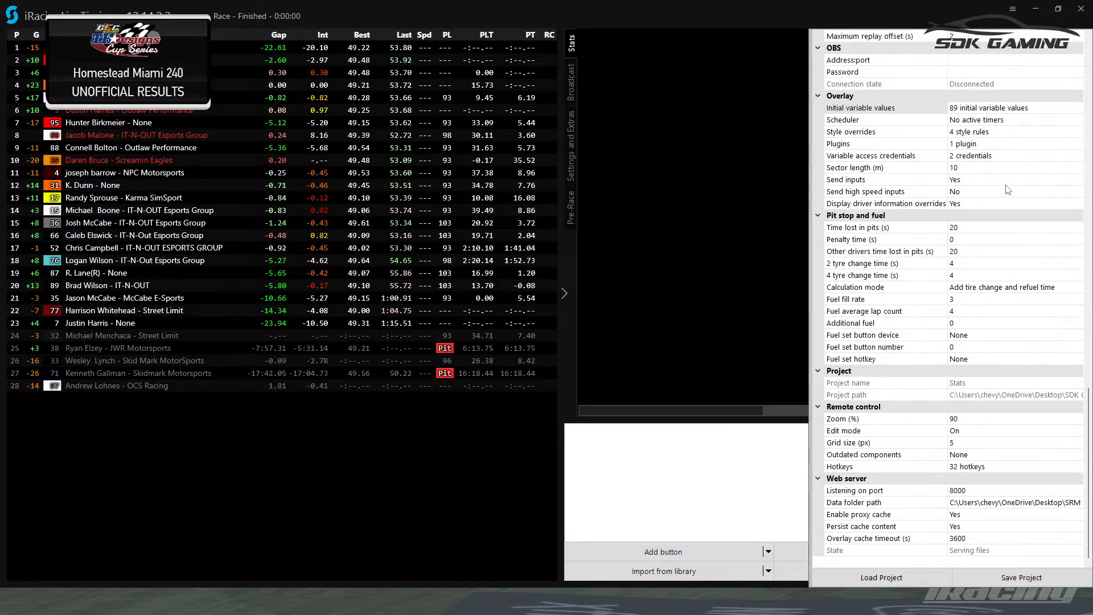
left_click(1069, 148)
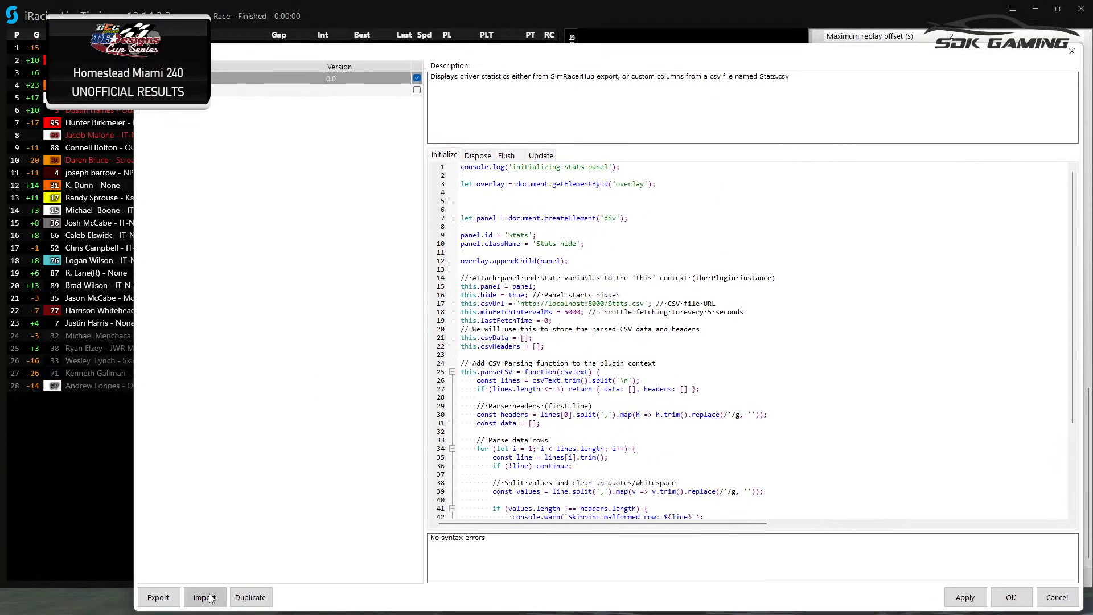
Locate the Stats.iRacingLiveTimingPlugins file for plugin import, cancel the import and close the Plugins editor.
left_click(210, 597)
left_click(273, 157)
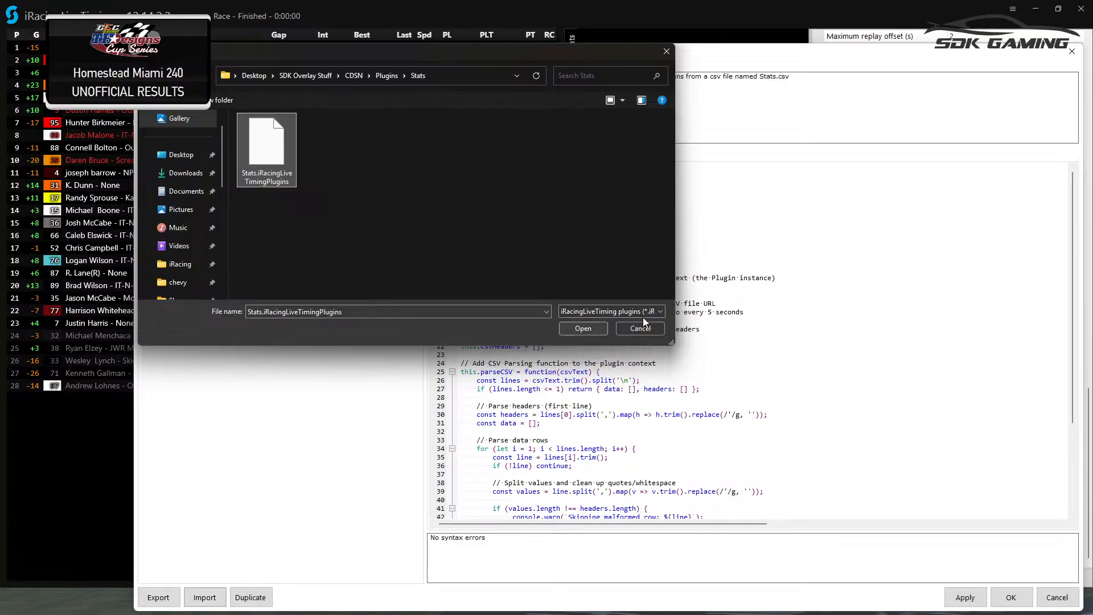
left_click(630, 327)
left_click_drag(397, 76, 409, 25)
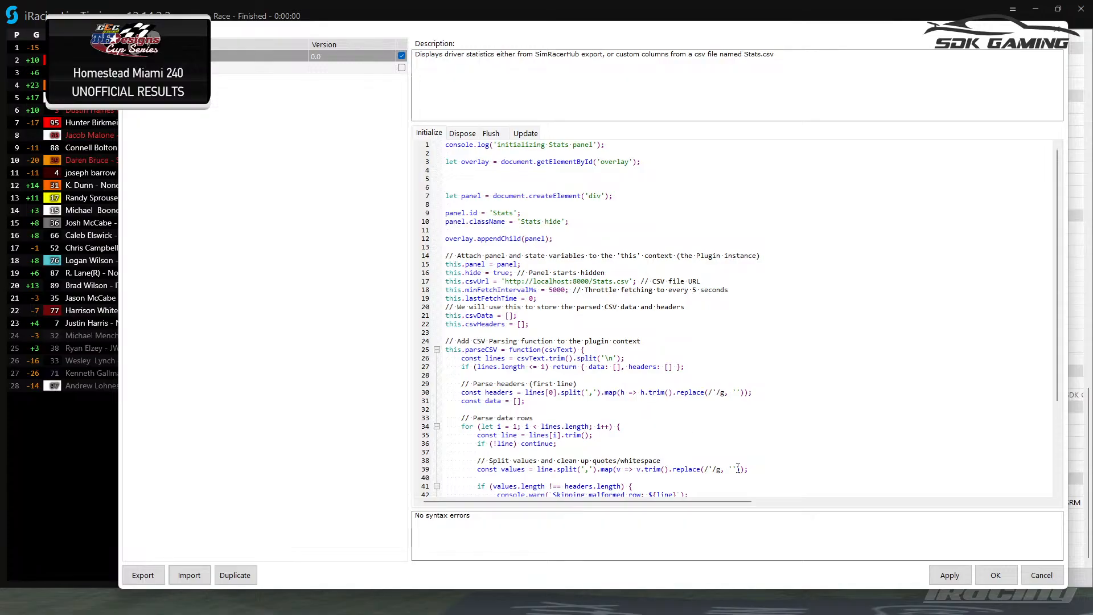
left_click(1000, 569)
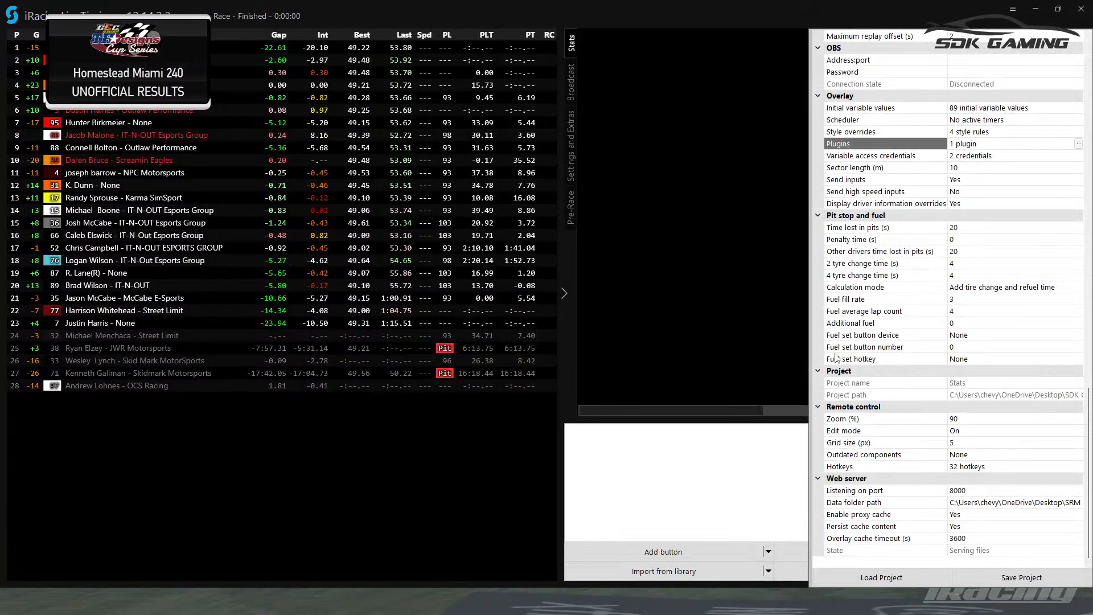
Set the remote control import source to file and locate Stats.RemoteControlComponent without importing it.
left_click(1012, 8)
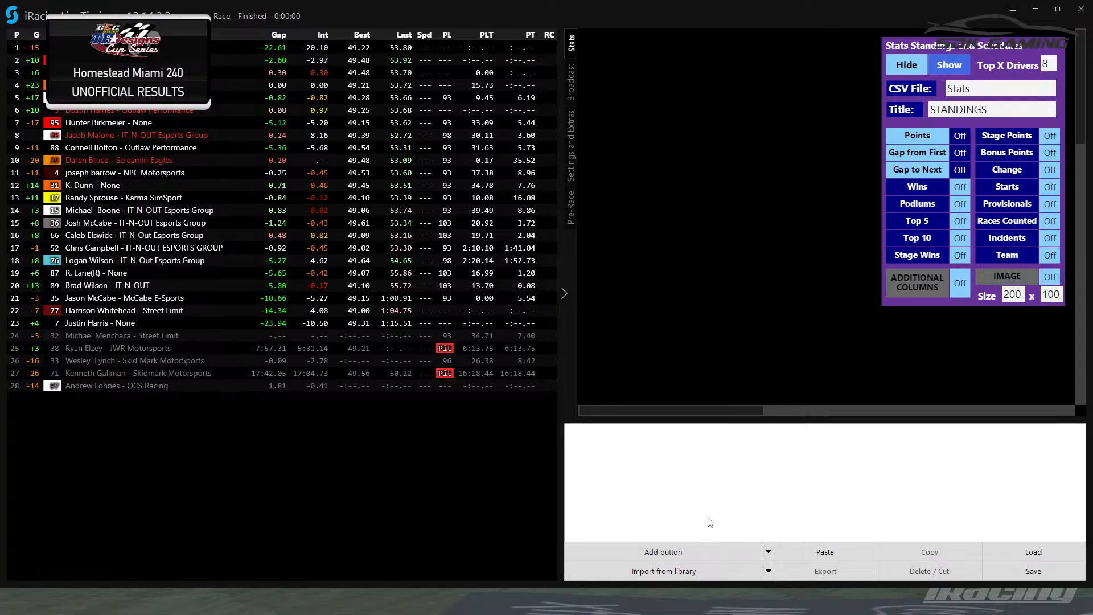
left_click(767, 571)
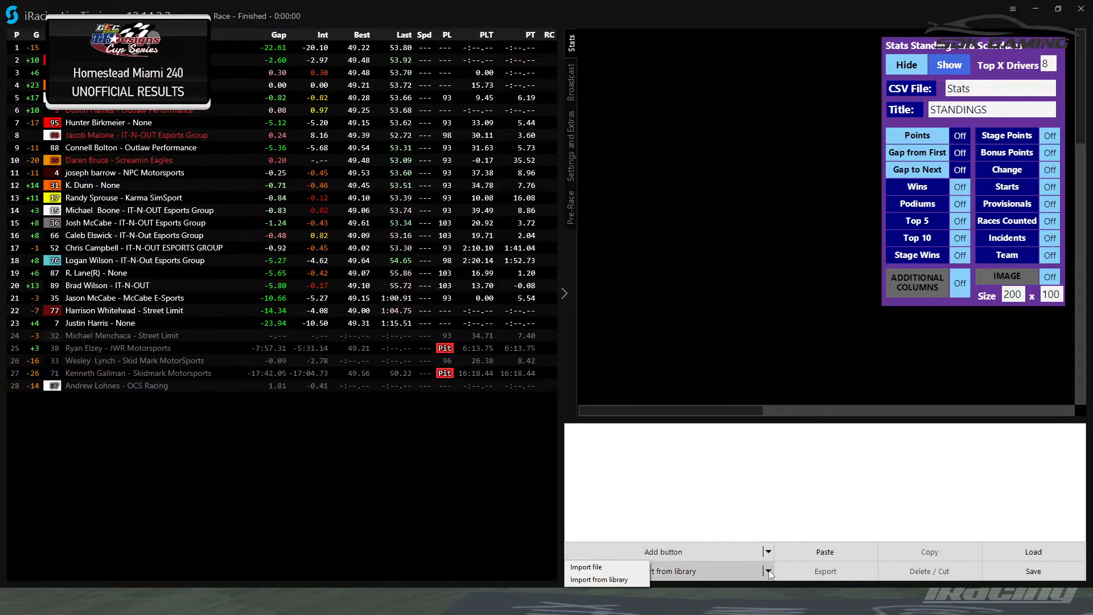
left_click(598, 568)
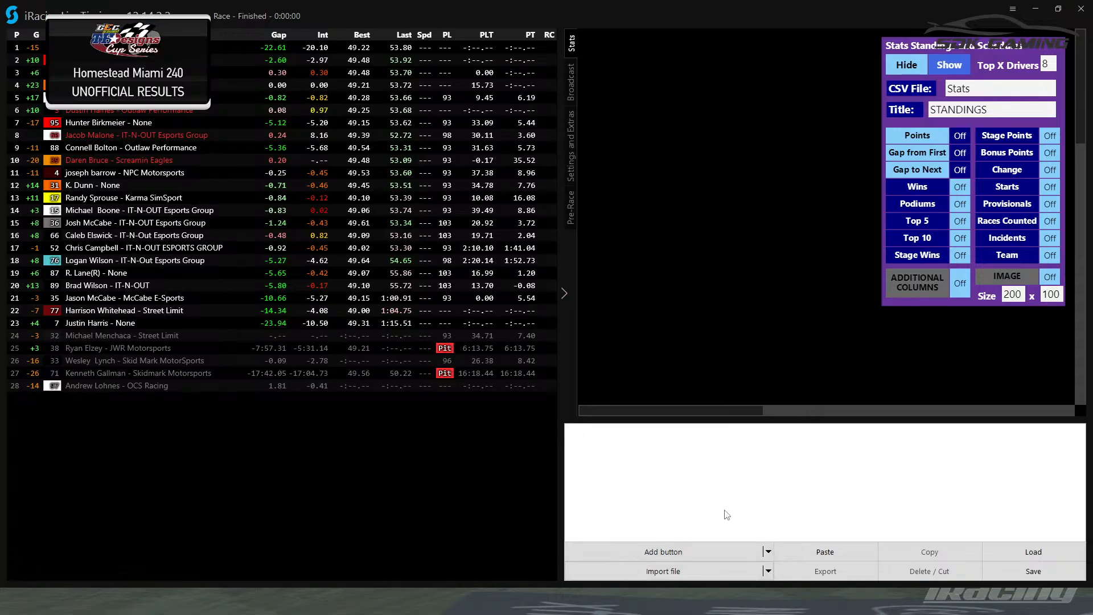
left_click(683, 575)
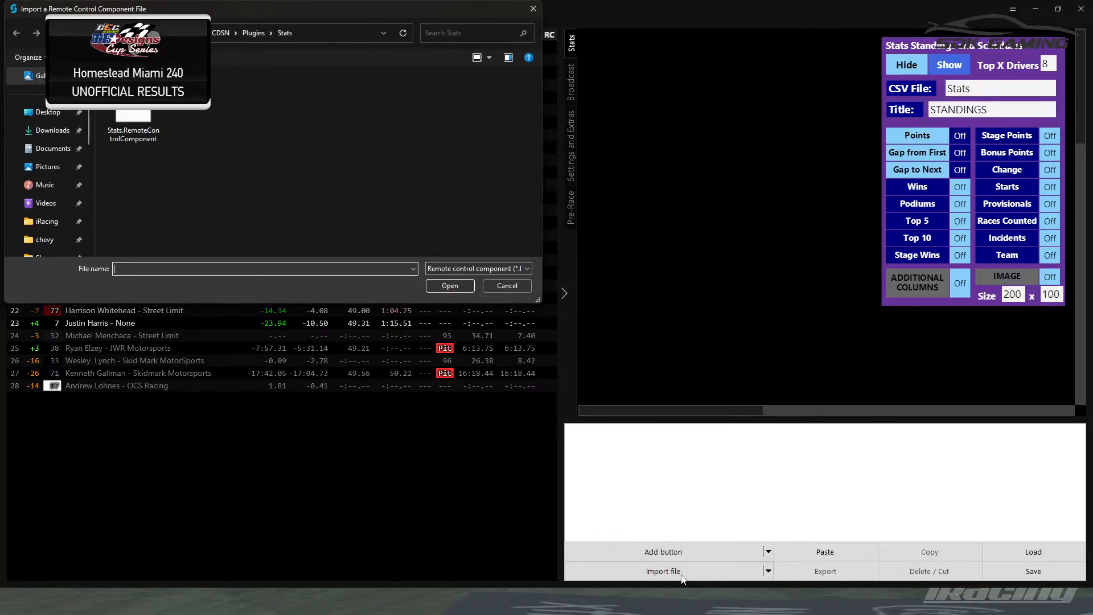
left_click_drag(319, 11, 533, 121)
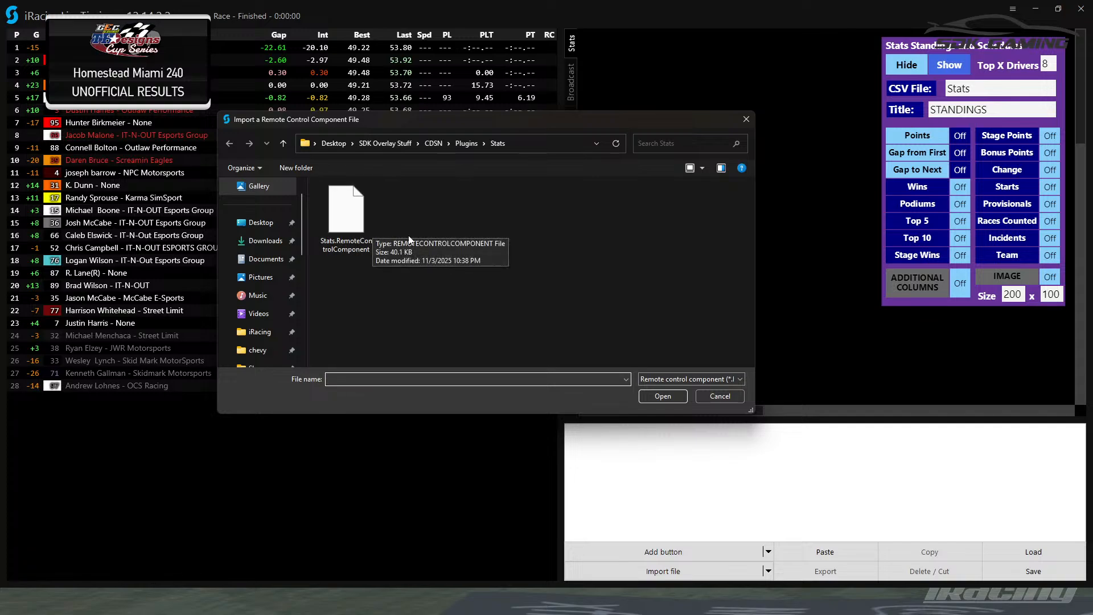
left_click(713, 396)
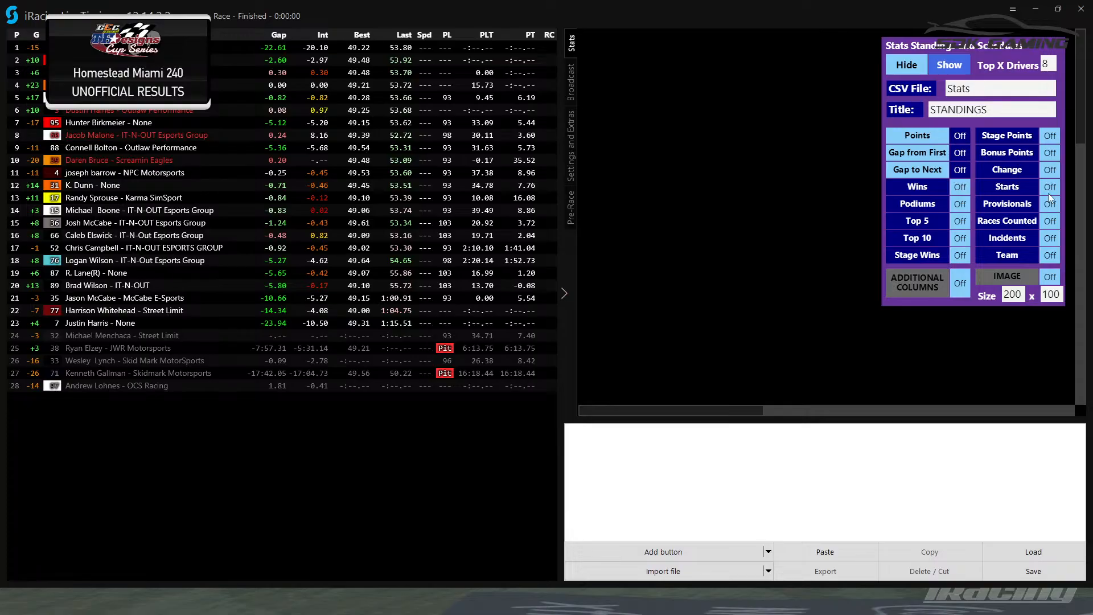
Review the .Stats rules in the overlay's Style overrides and close the editor.
mouse_move(705, 408)
left_mouse_down()
mouse_move(753, 409)
mouse_move(711, 397)
left_mouse_up()
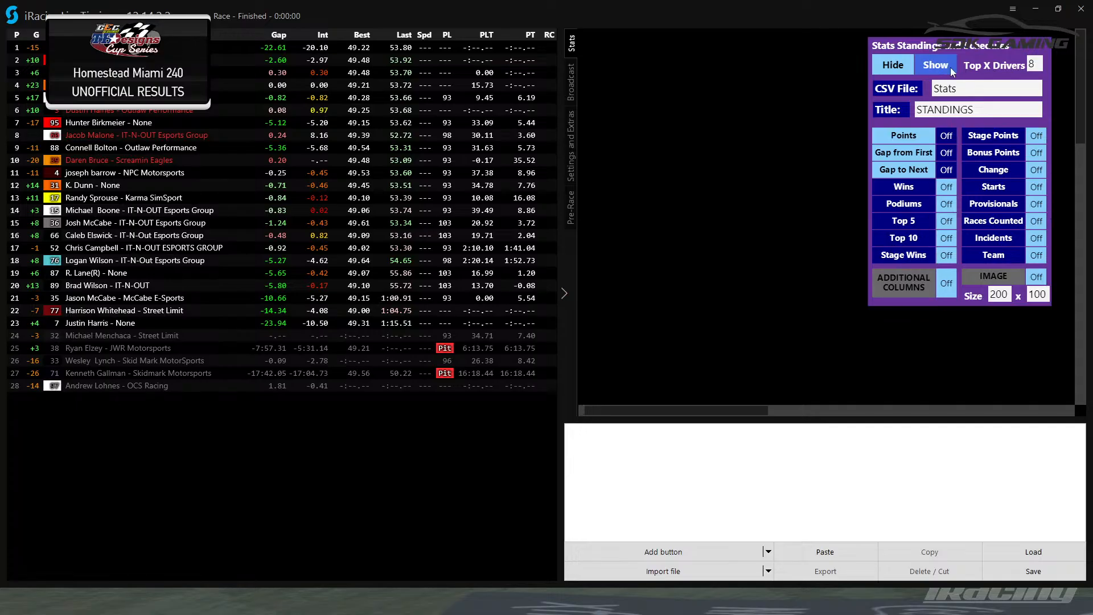
left_click(1012, 11)
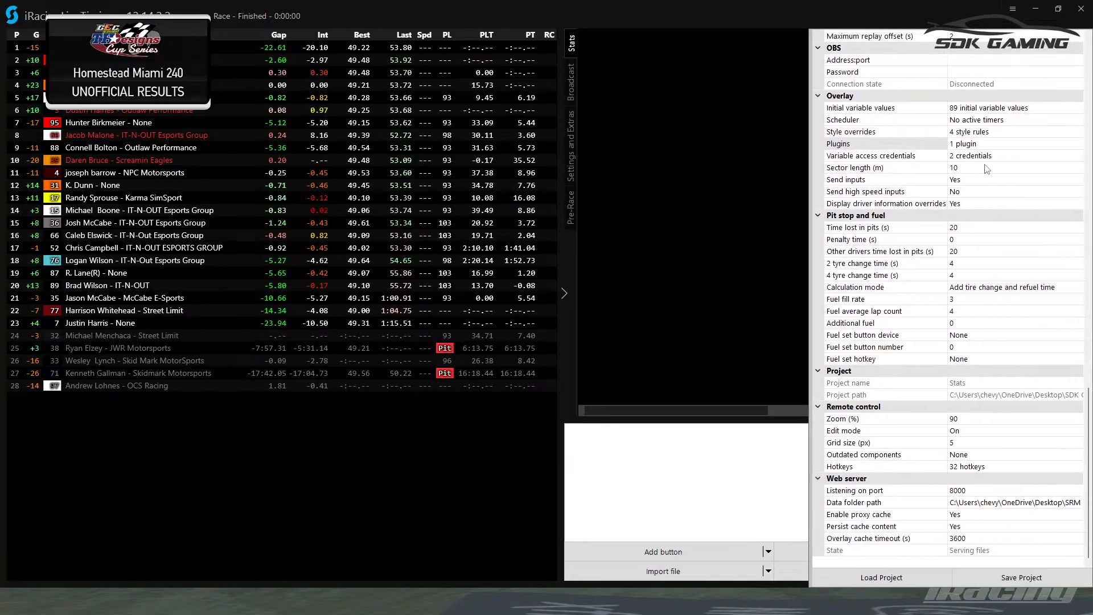
left_click(1077, 131)
left_click_drag(517, 109, 383, 74)
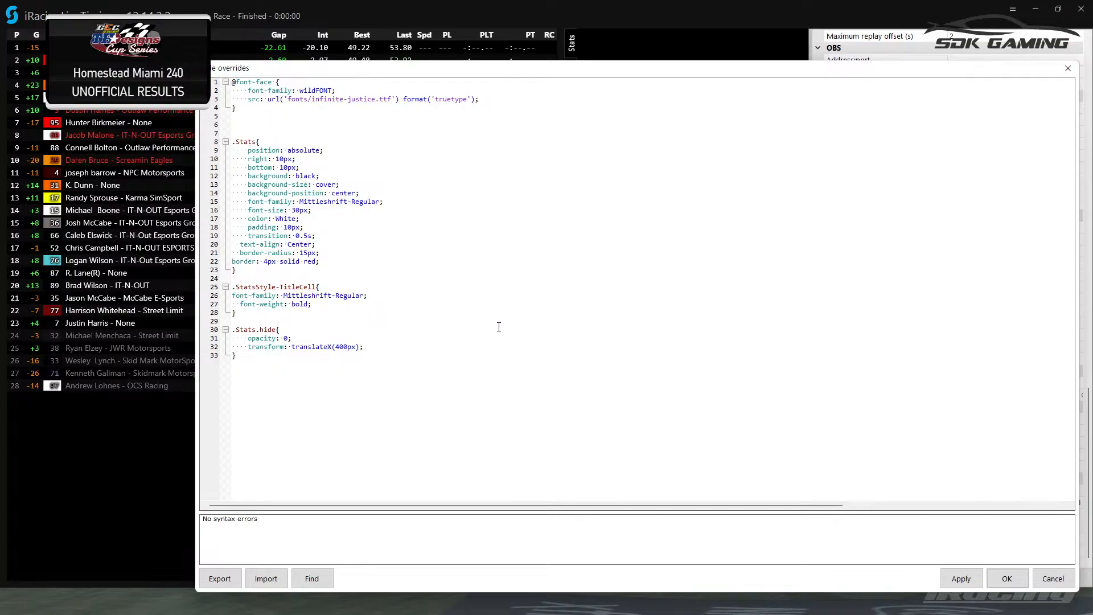
left_click(1006, 579)
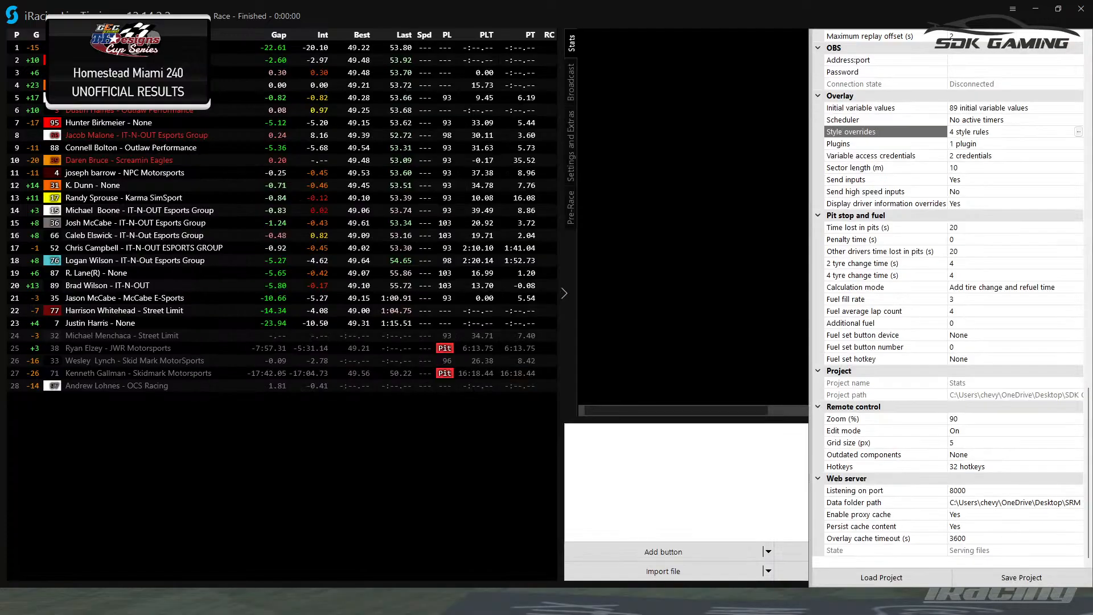
Inspect the overlay's initial variable values and close the settings.
left_click(993, 108)
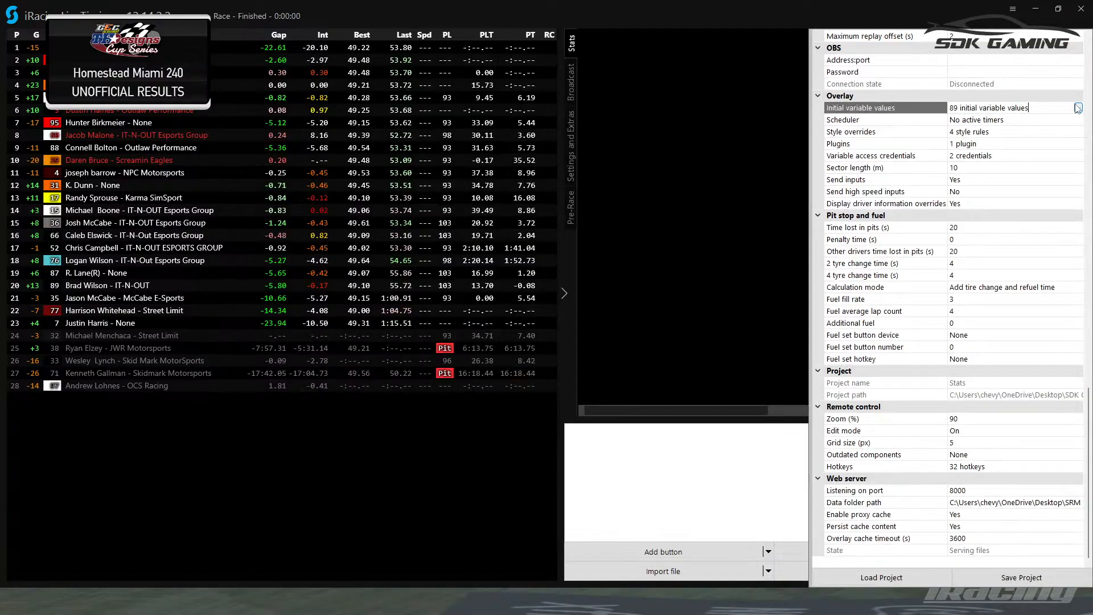
left_click(1078, 109)
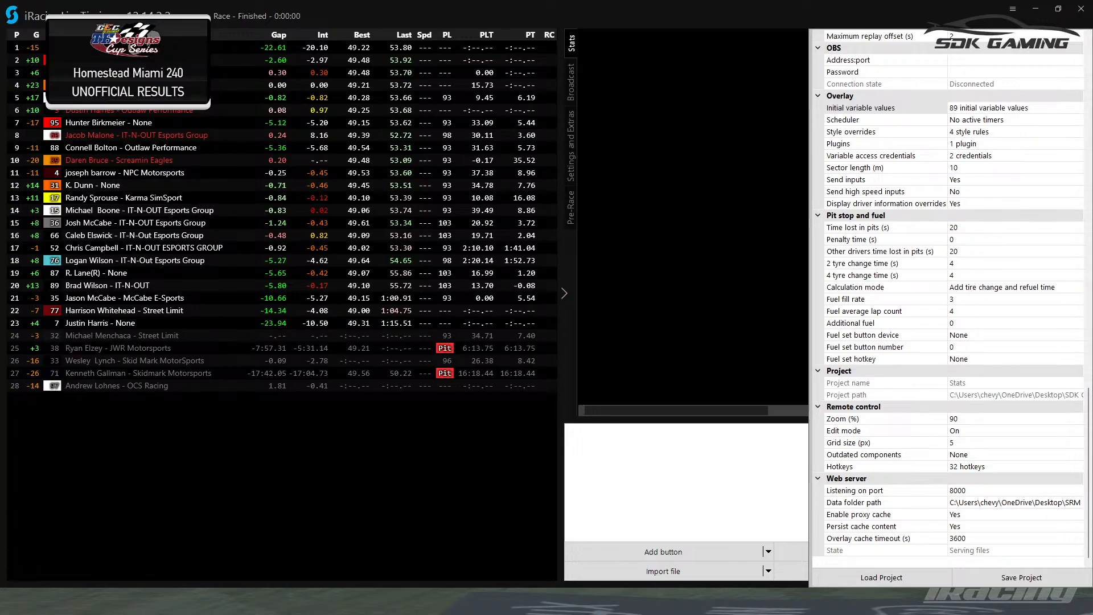
key("Escape")
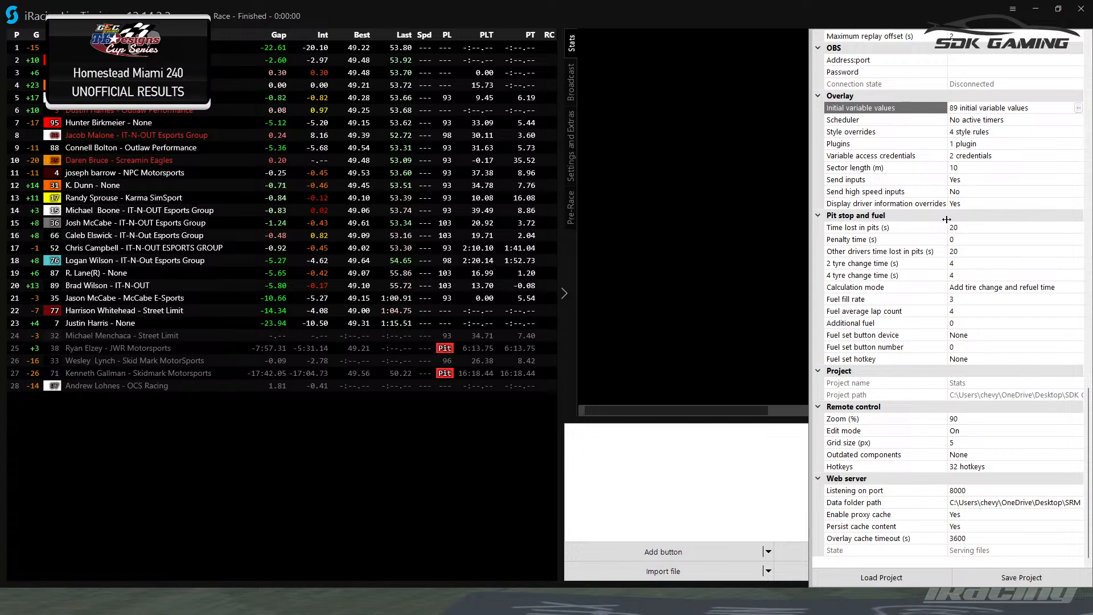
left_click(1016, 9)
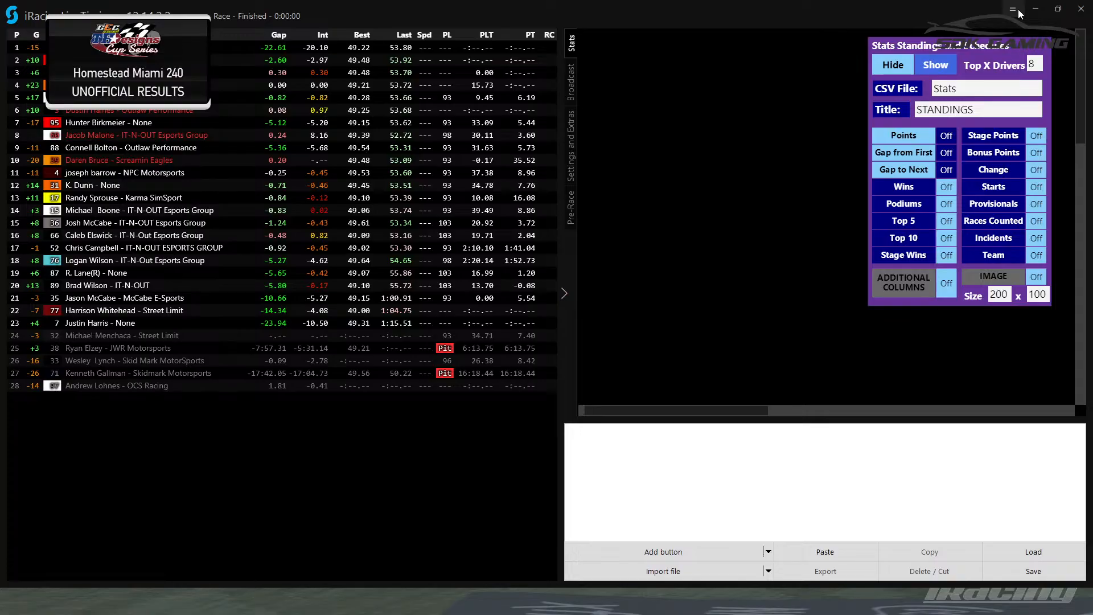
Check the web server's listening port against the CSV file URL in the Stats plugin's Initialize code.
left_click(1017, 9)
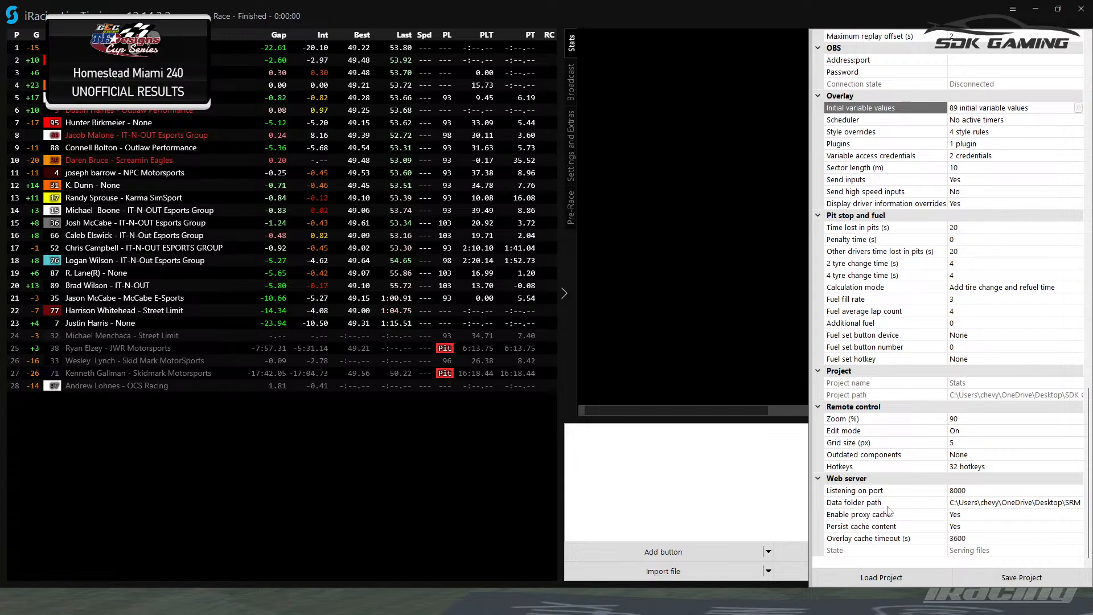
left_click(975, 492)
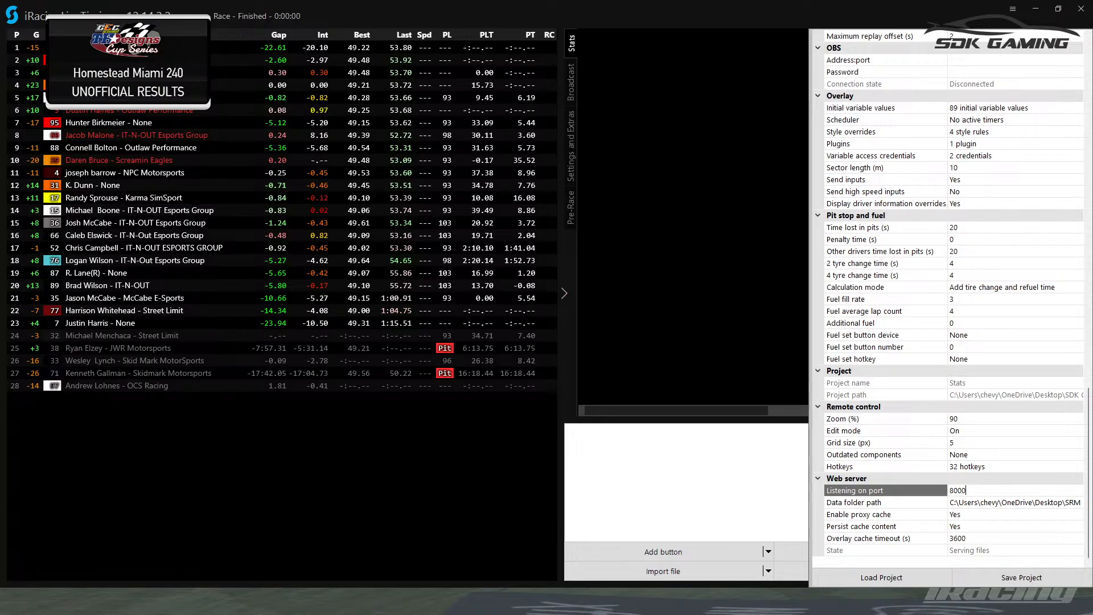
scroll(967, 268, "up", 3)
left_click(1009, 252)
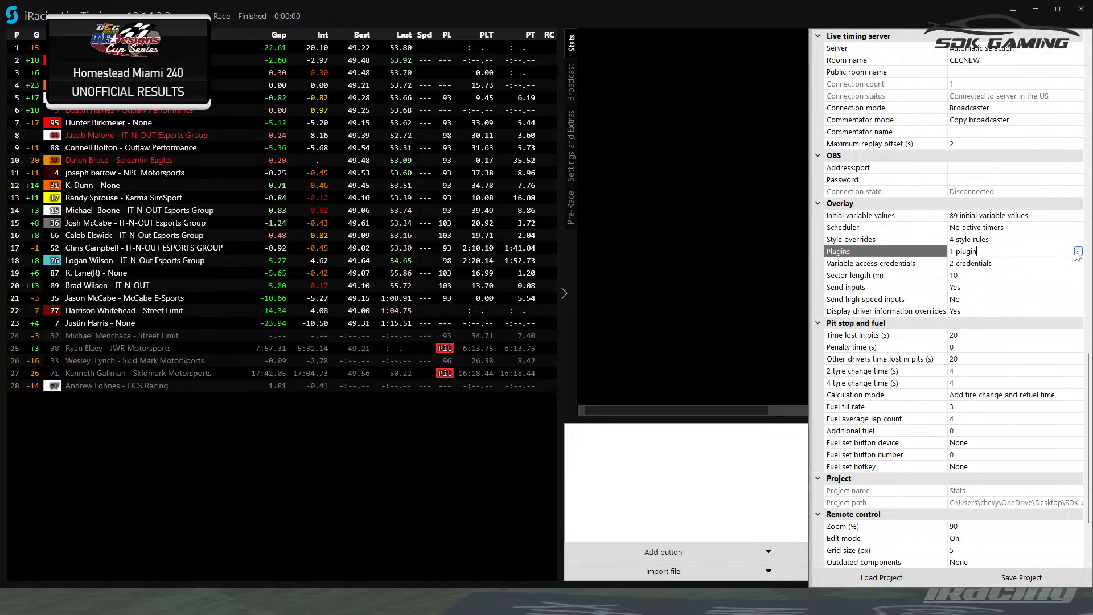
left_click(1078, 252)
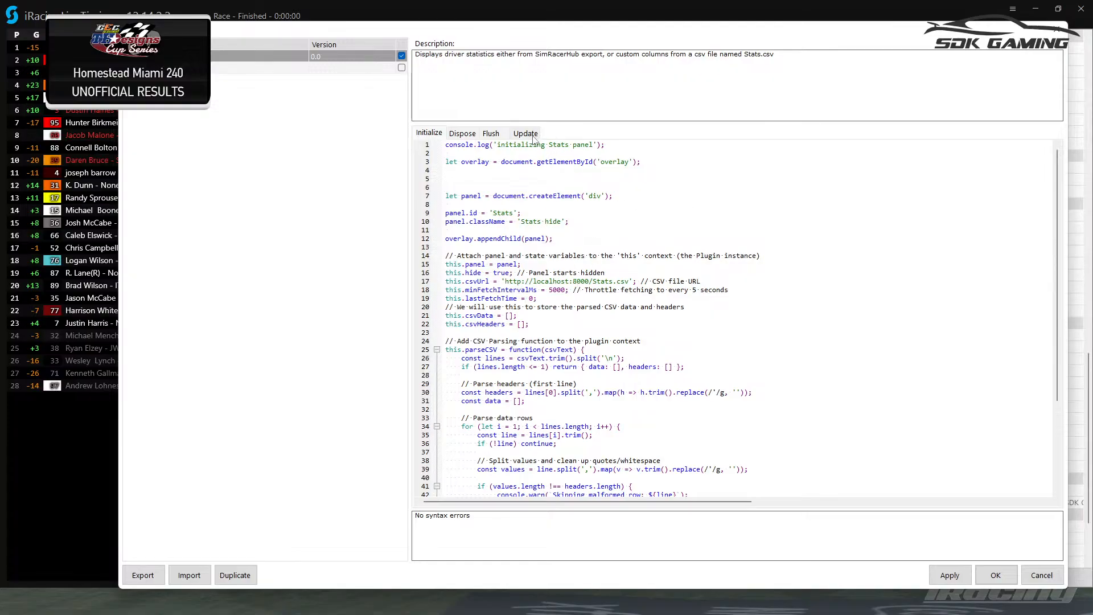
scroll(572, 282, "down", 5)
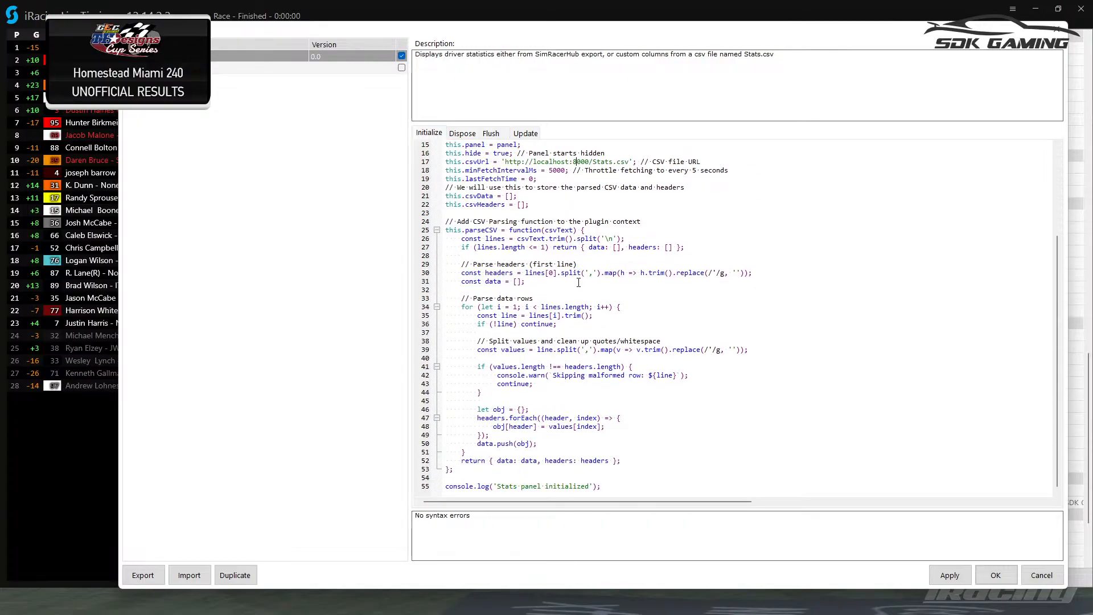
scroll(585, 289, "up", 4)
scroll(585, 289, "up", 1)
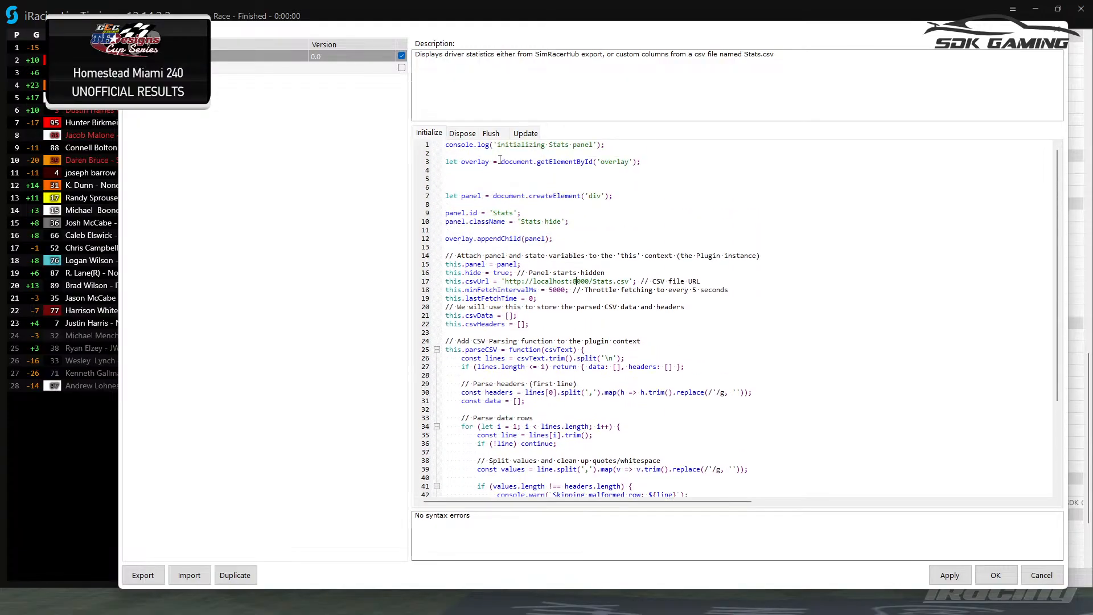
Check the port in the Stats plugin's Update code, cancel the editor and look up the web server's data folder path.
left_click(528, 136)
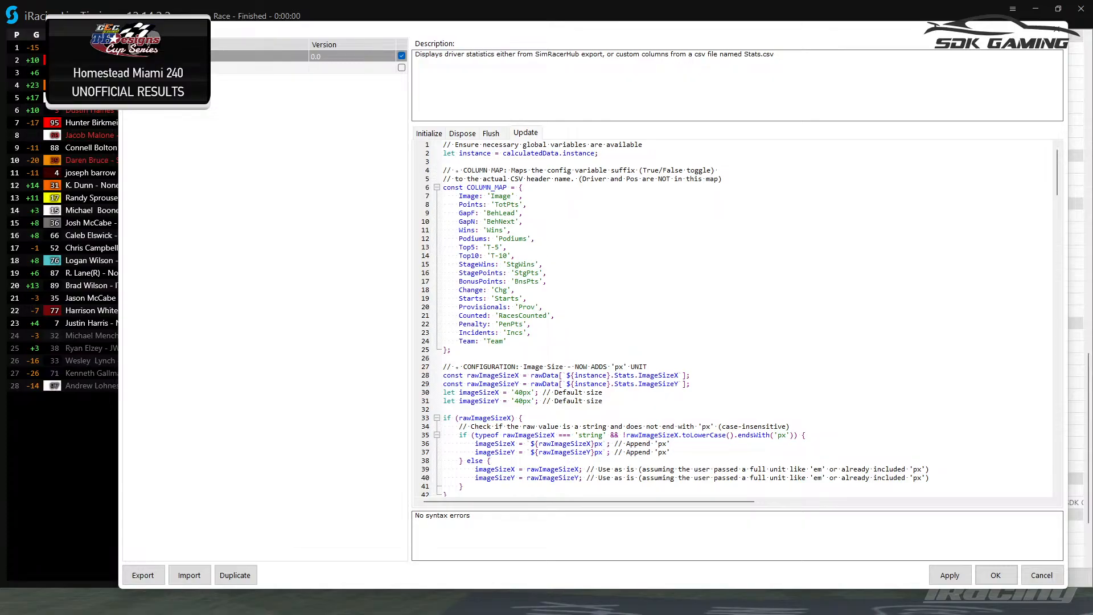
scroll(734, 319, "down", 7)
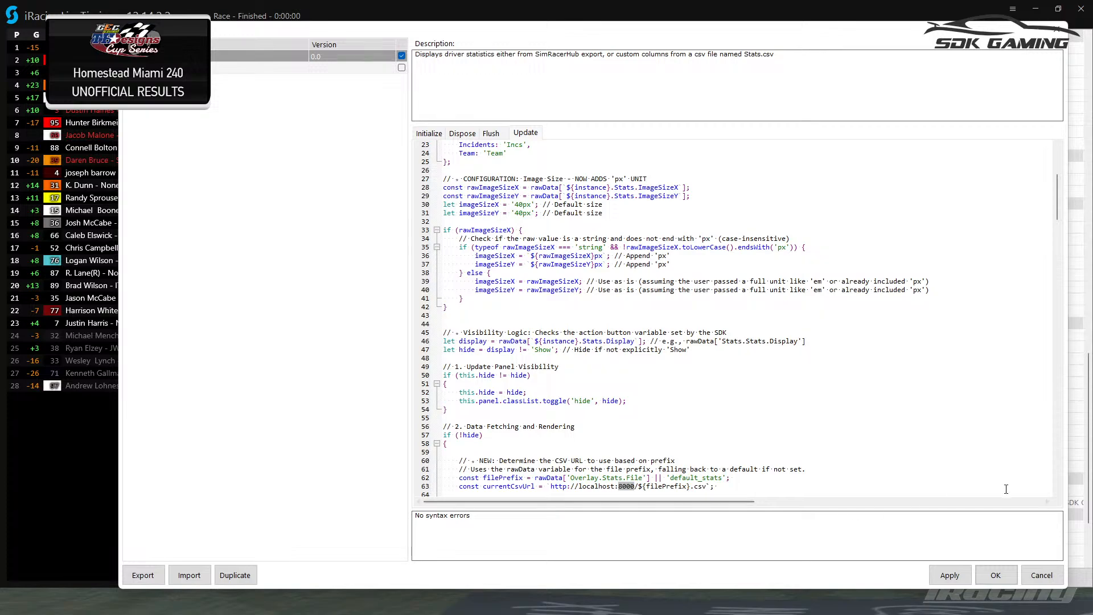
left_click(1041, 575)
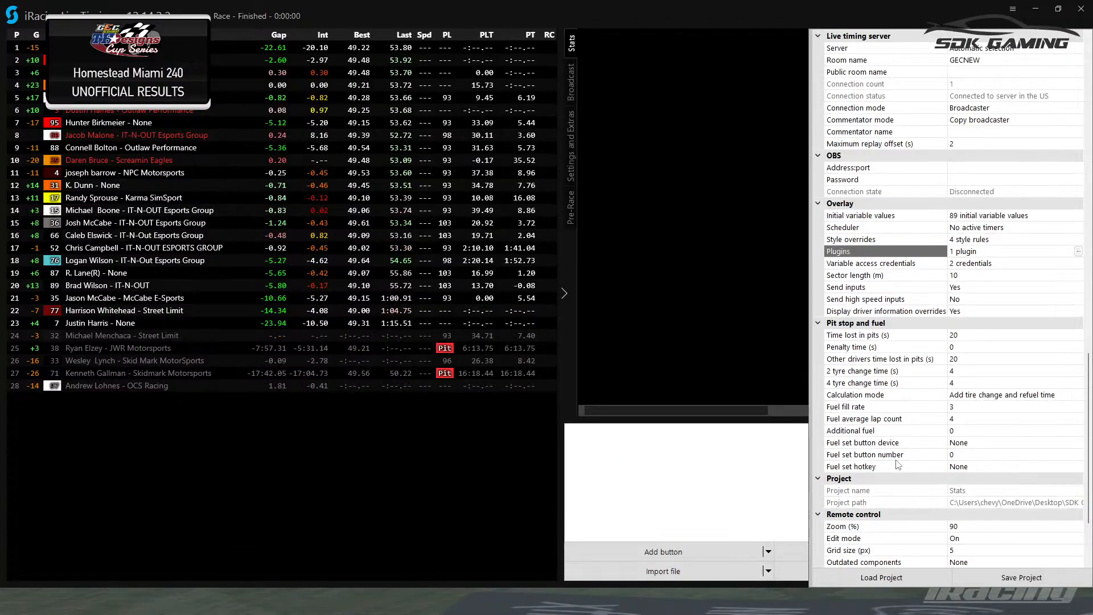
scroll(942, 348, "down", 3)
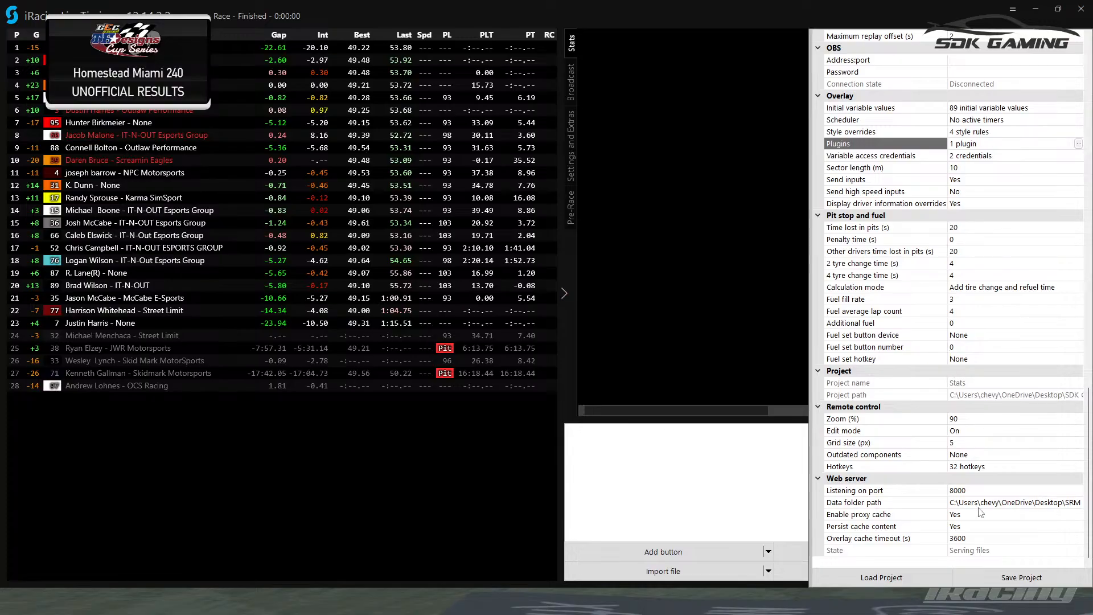
left_click(1016, 12)
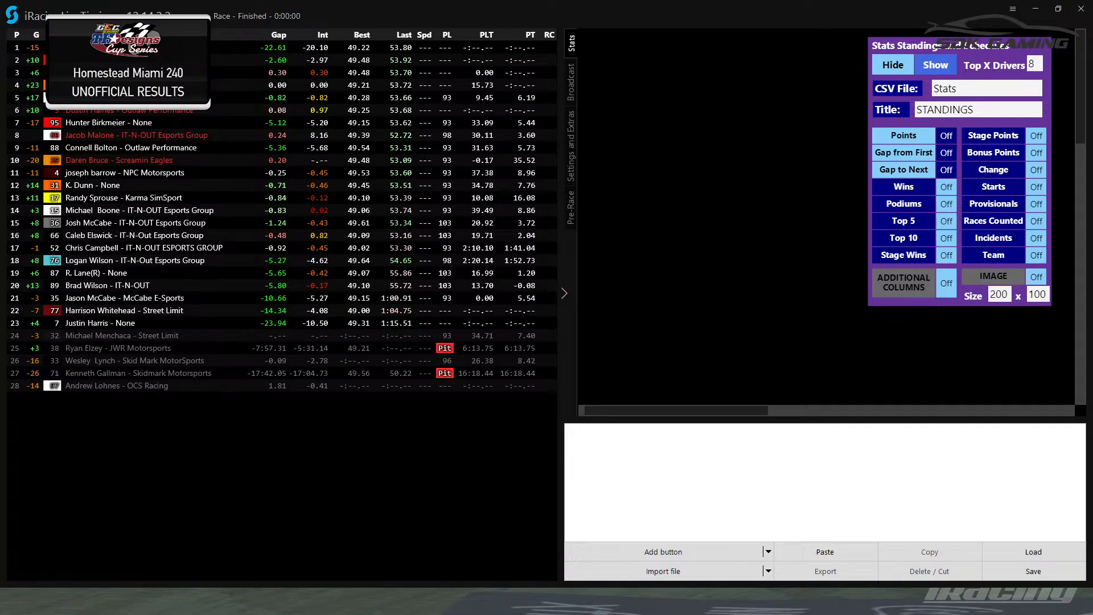
Switch to Sim Racer Hub in the browser and open the standings for GEC THDesigns Cup Series Season 7.
left_click_drag(1092, 8, 462, 56)
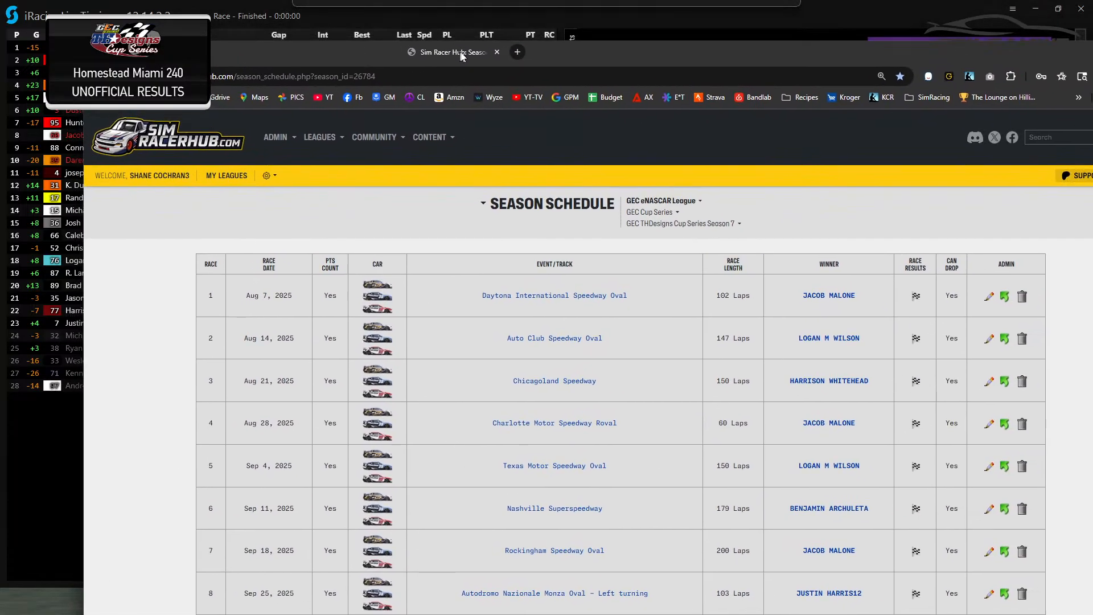
double_click(579, 53)
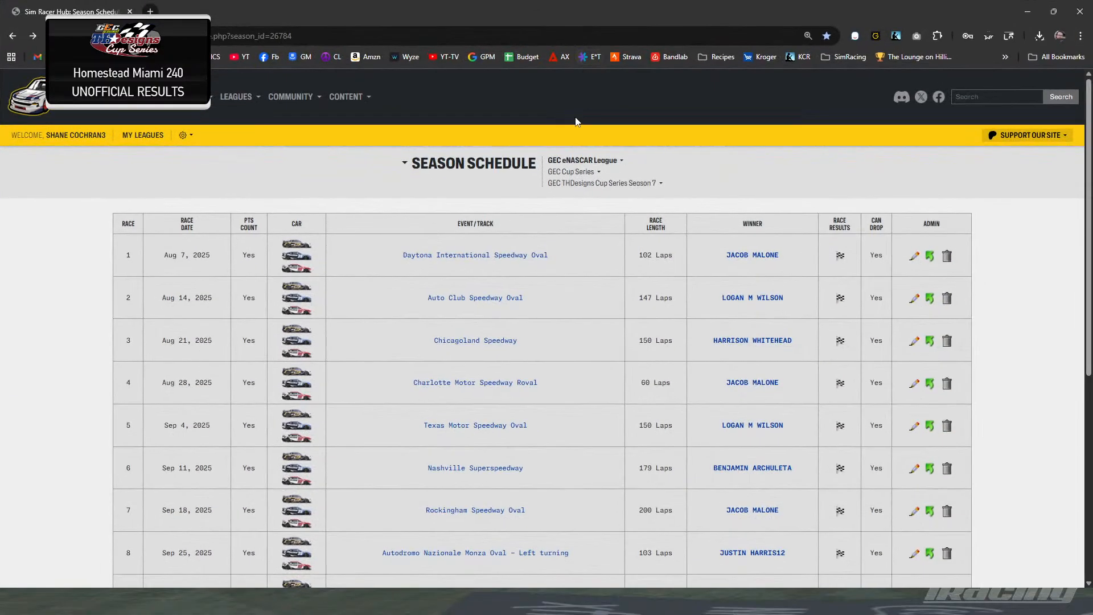
left_click(589, 183)
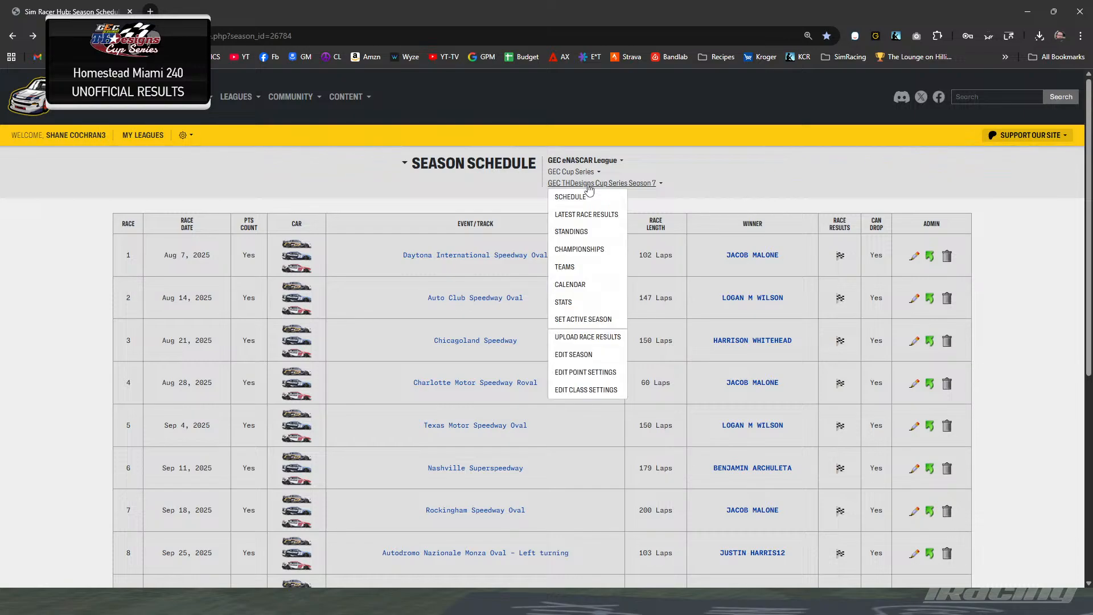
left_click(588, 235)
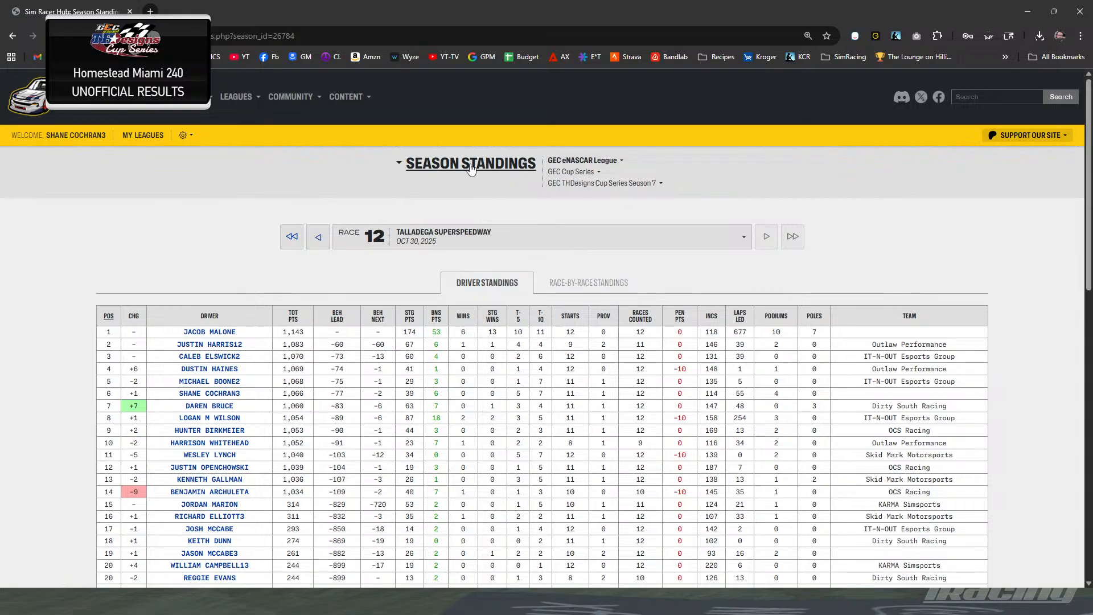
Export the season's driver standings in CSV format and look over the standings table.
left_click(436, 166)
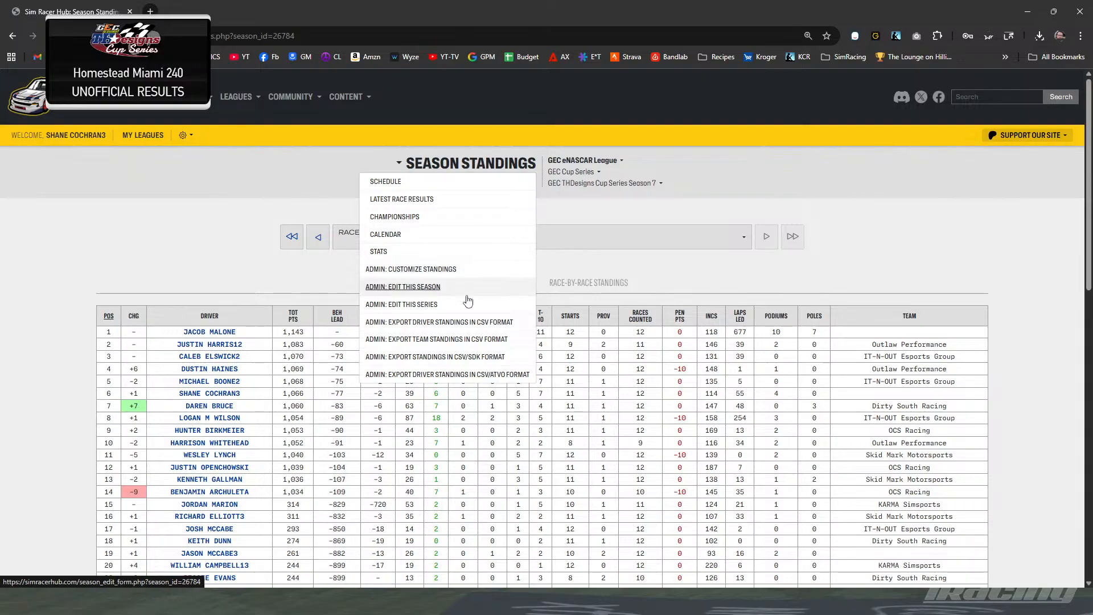
left_click(505, 329)
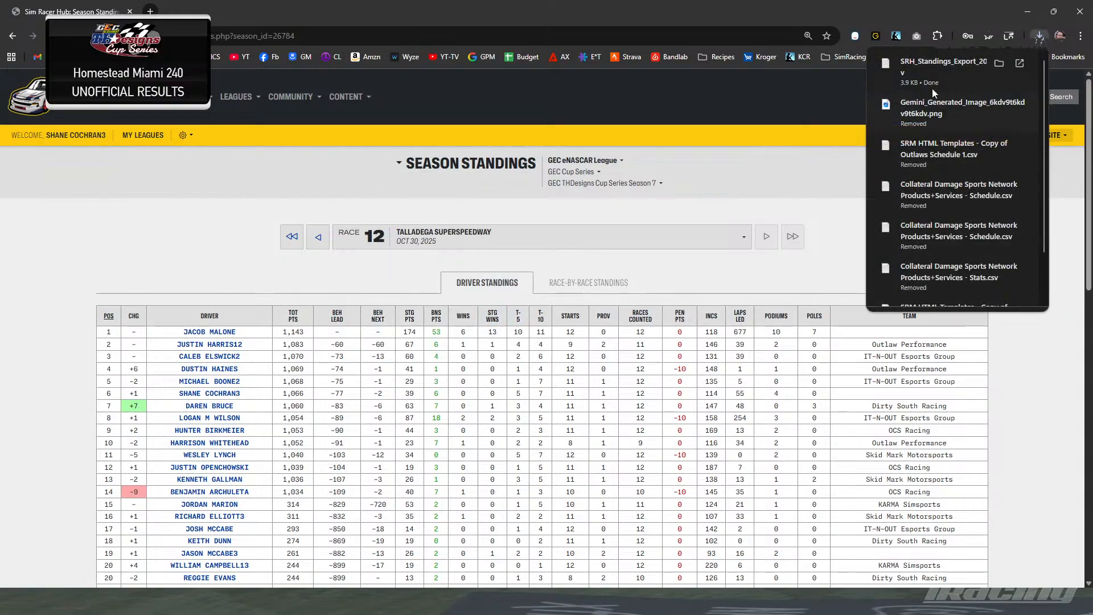
left_click(692, 257)
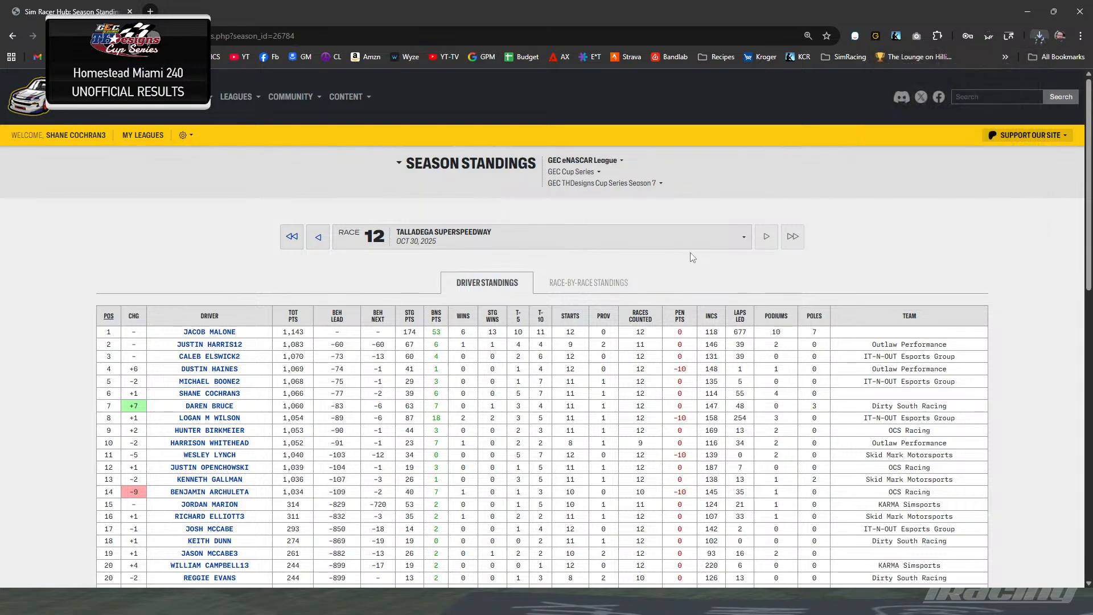
scroll(683, 257, "down", 2)
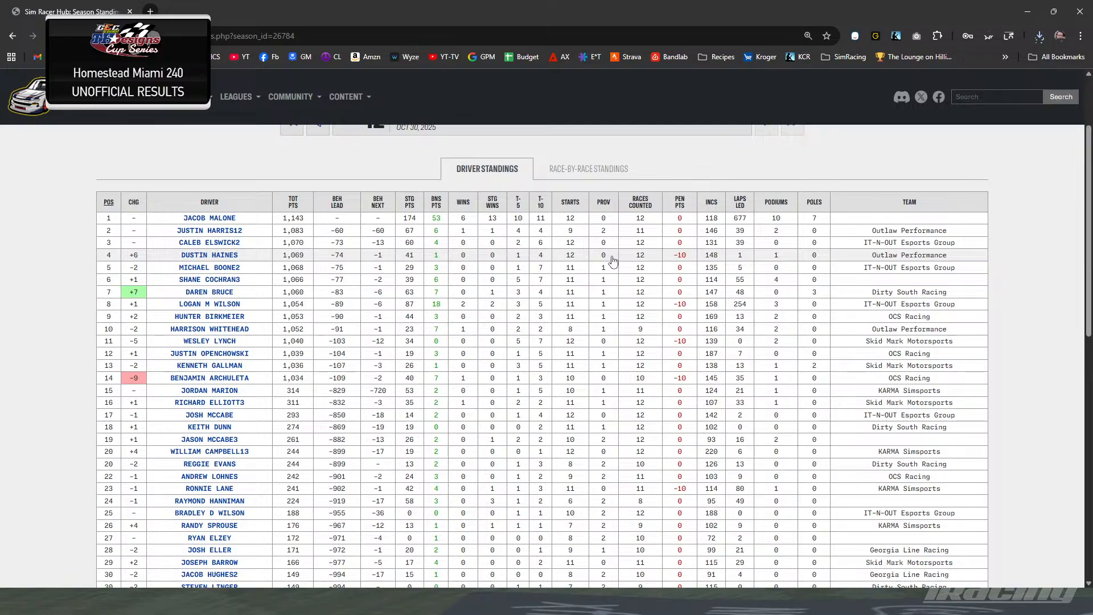
scroll(429, 268, "up", 2)
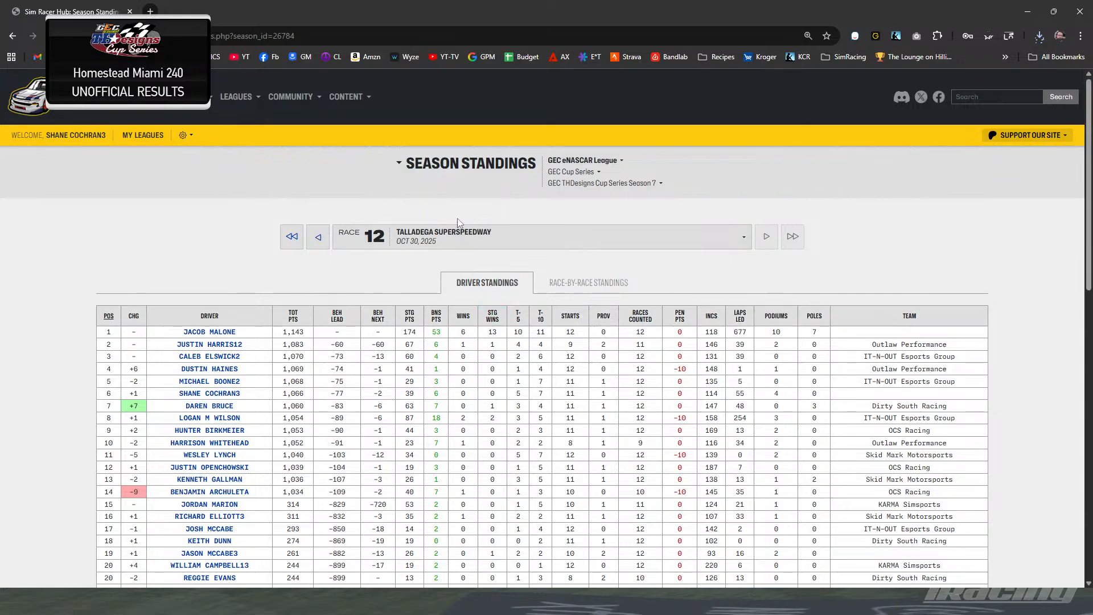
left_click(462, 164)
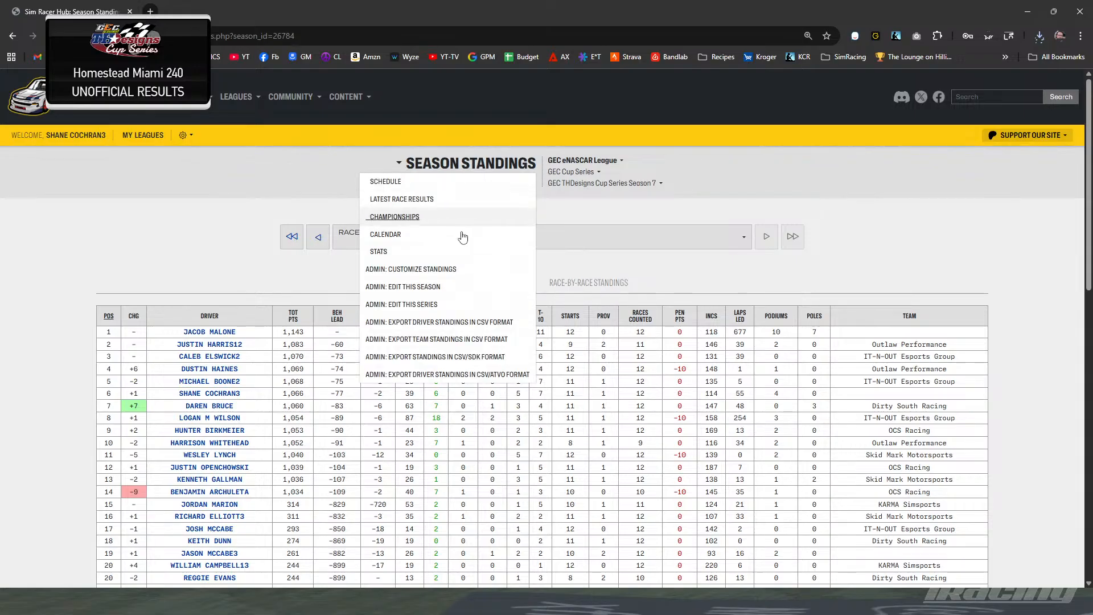
left_click(511, 326)
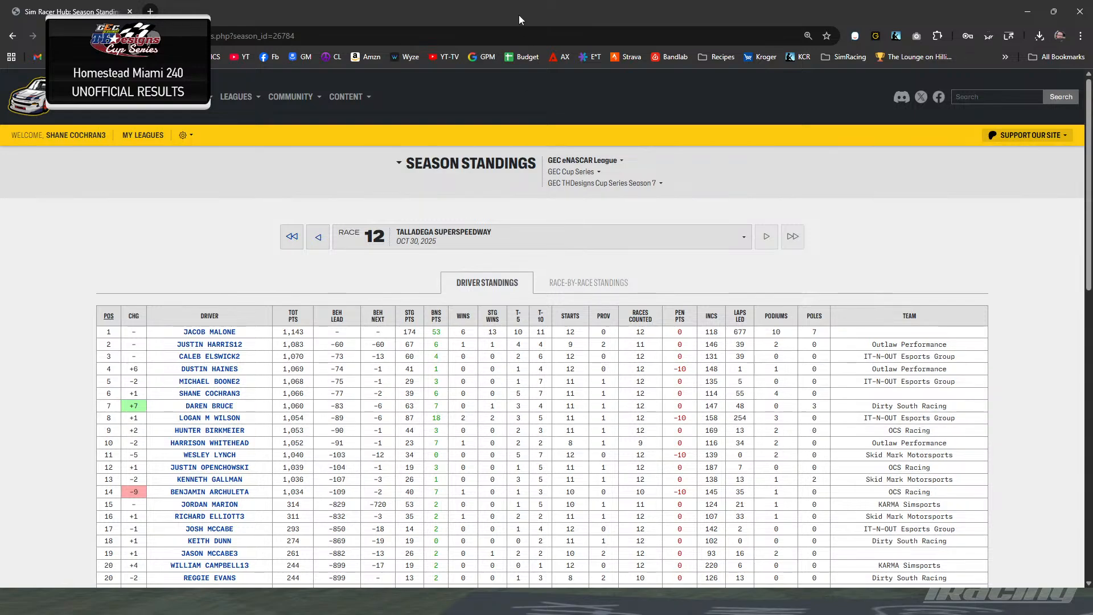
Switch to iRacing Live Timing and check the web server's data folder path against the Stats panel's CSV file name.
key("alt+Tab")
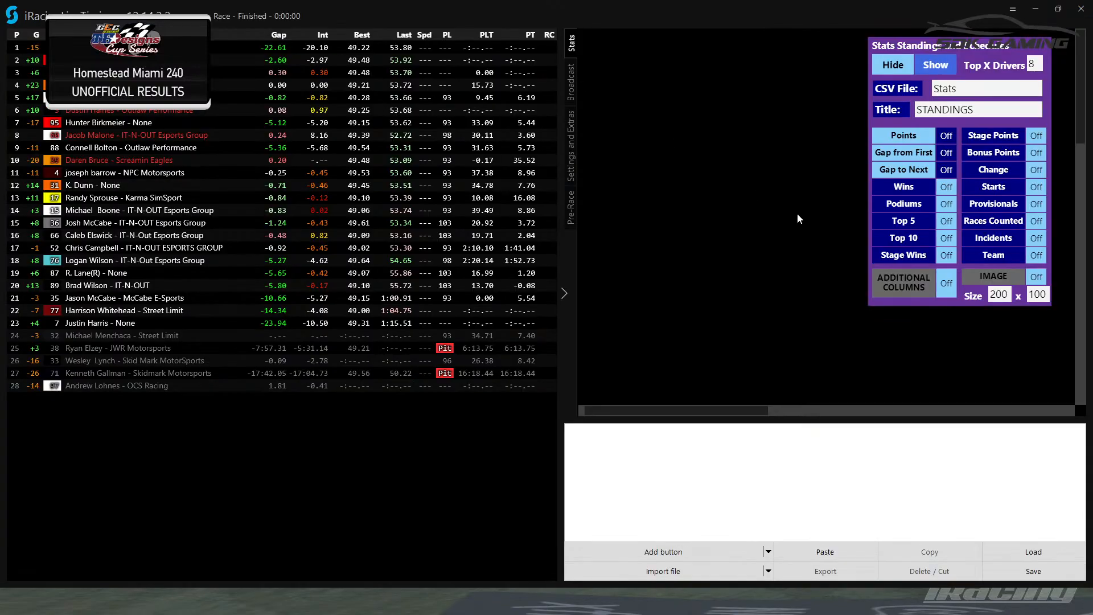
left_click(1013, 9)
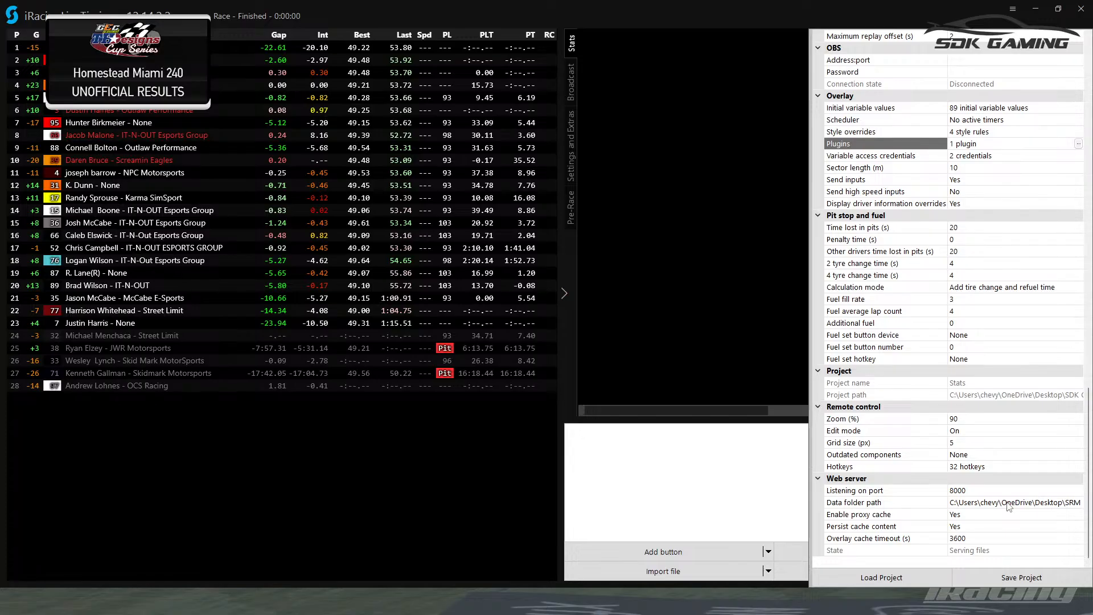
left_click(1013, 9)
left_click(966, 92)
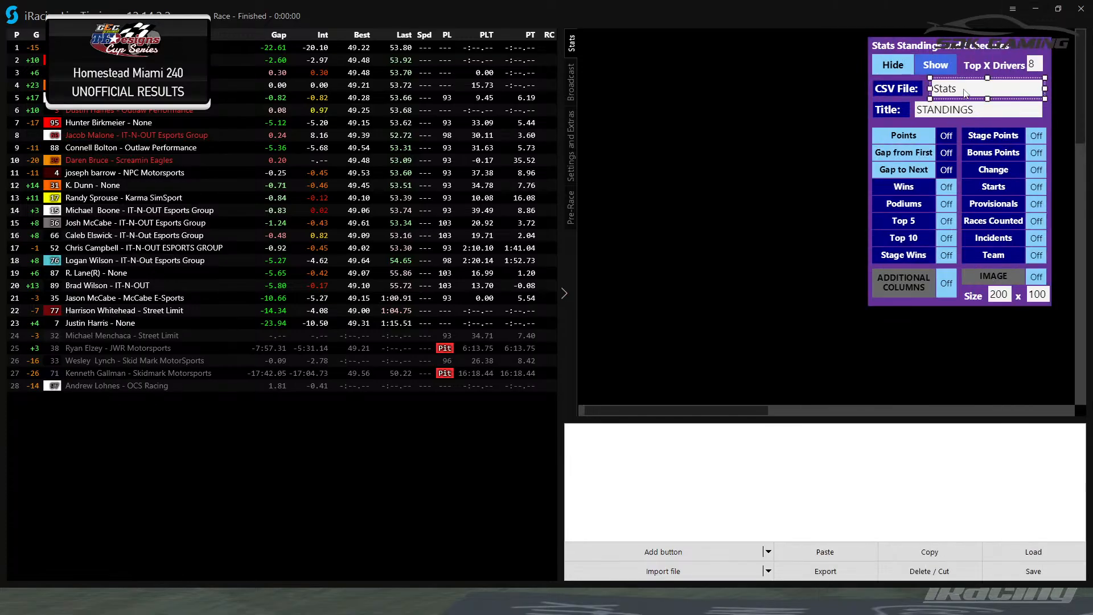
left_click(953, 89)
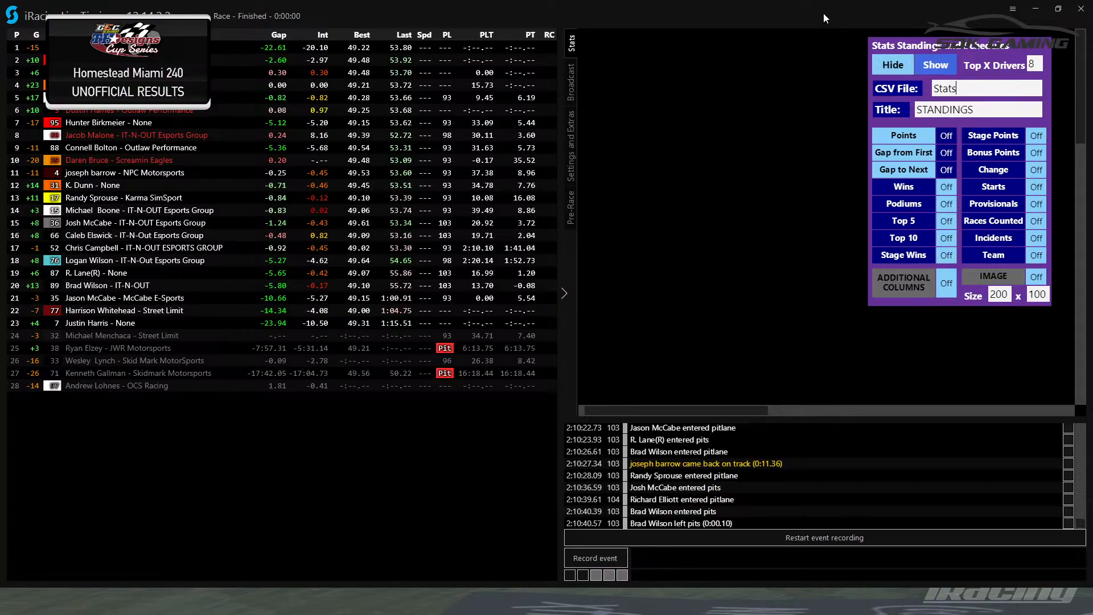
Move the Live Timing window aside and arrange it over the iRacing replay so the Stats panel and overlay area are both visible.
left_click_drag(823, 12, 106, 112)
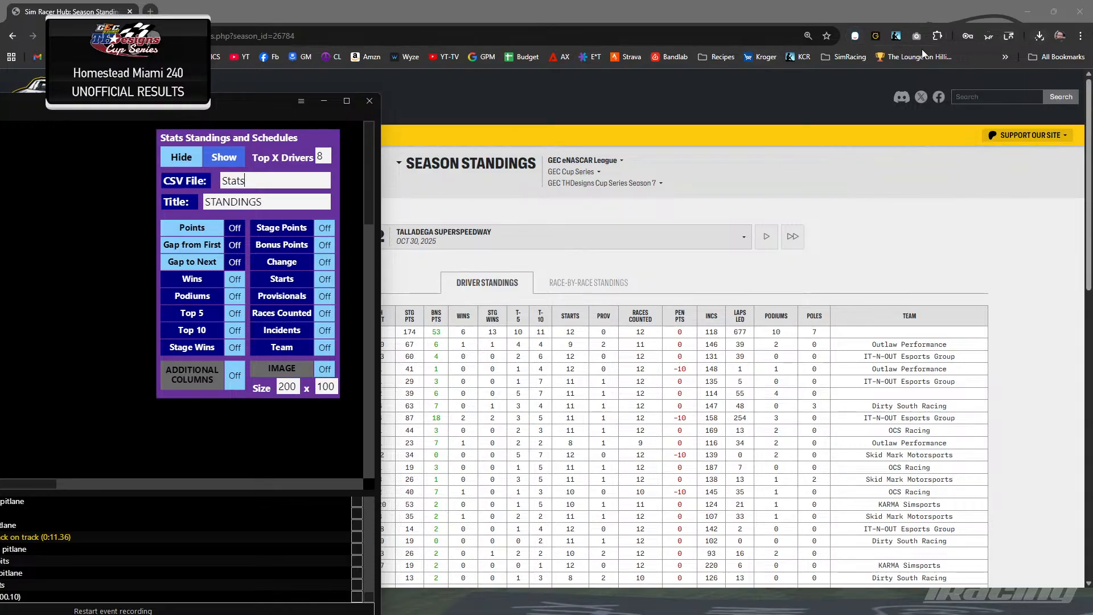
left_click(960, 69)
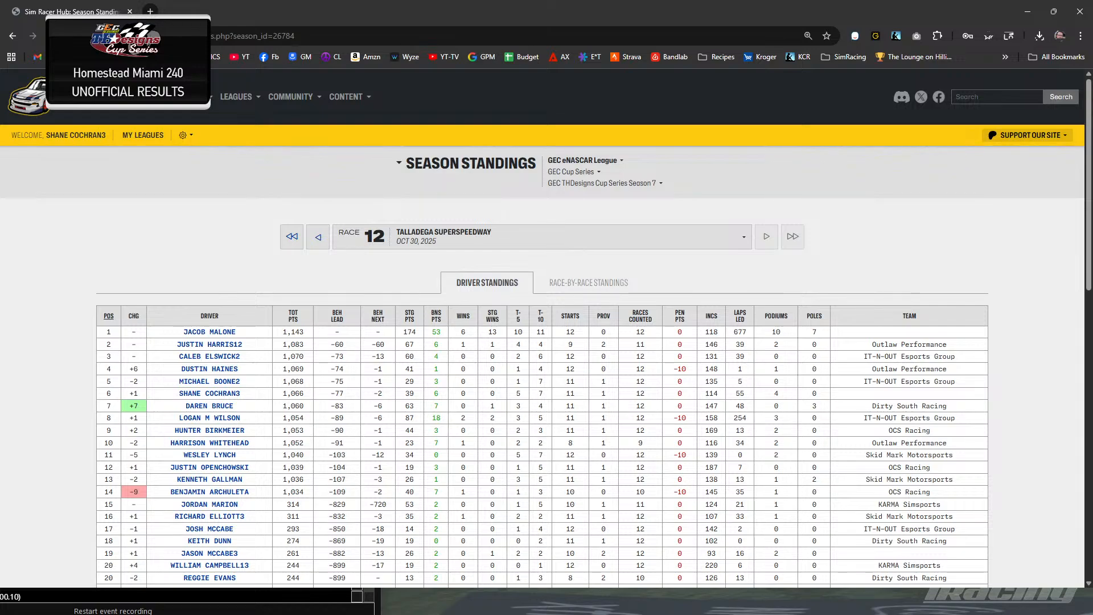
key("alt+Tab")
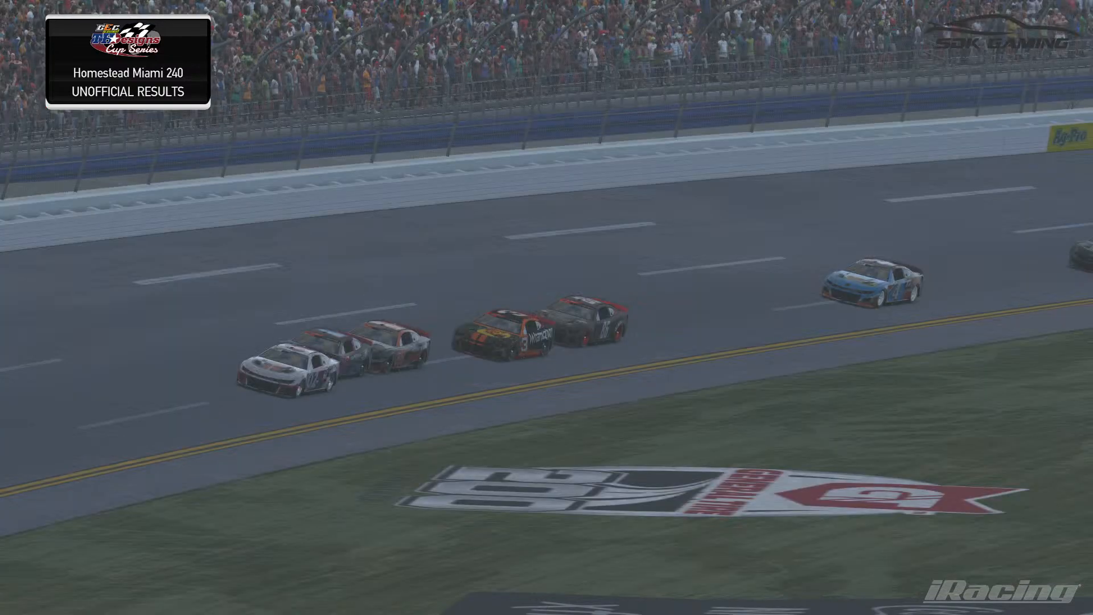
key("alt+Tab")
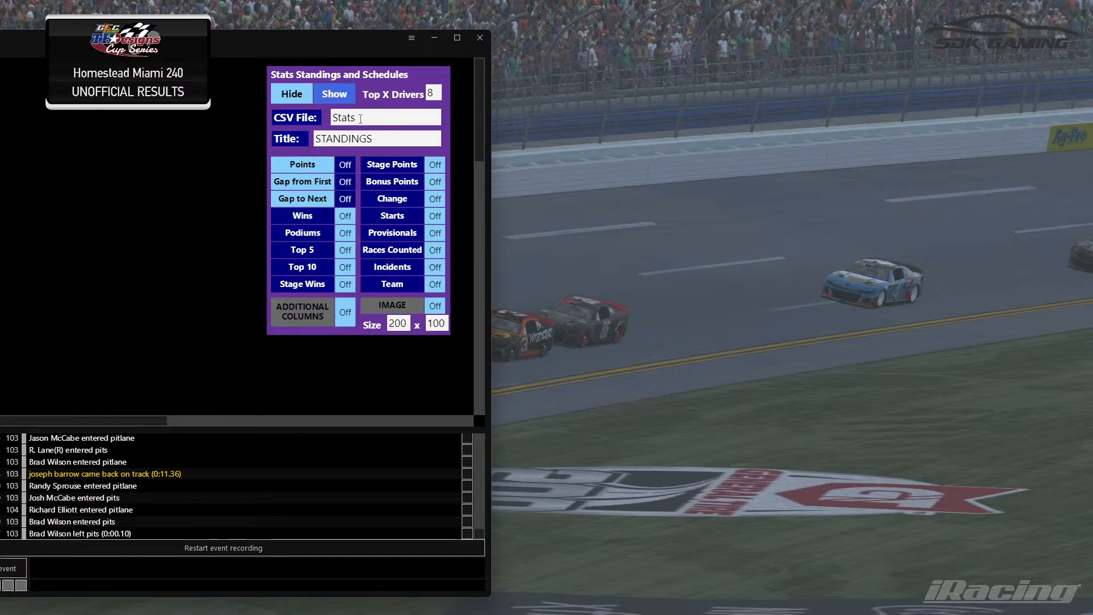
Clear the STANDINGS title and show the standings table in the overlay.
left_click_drag(391, 139, 313, 139)
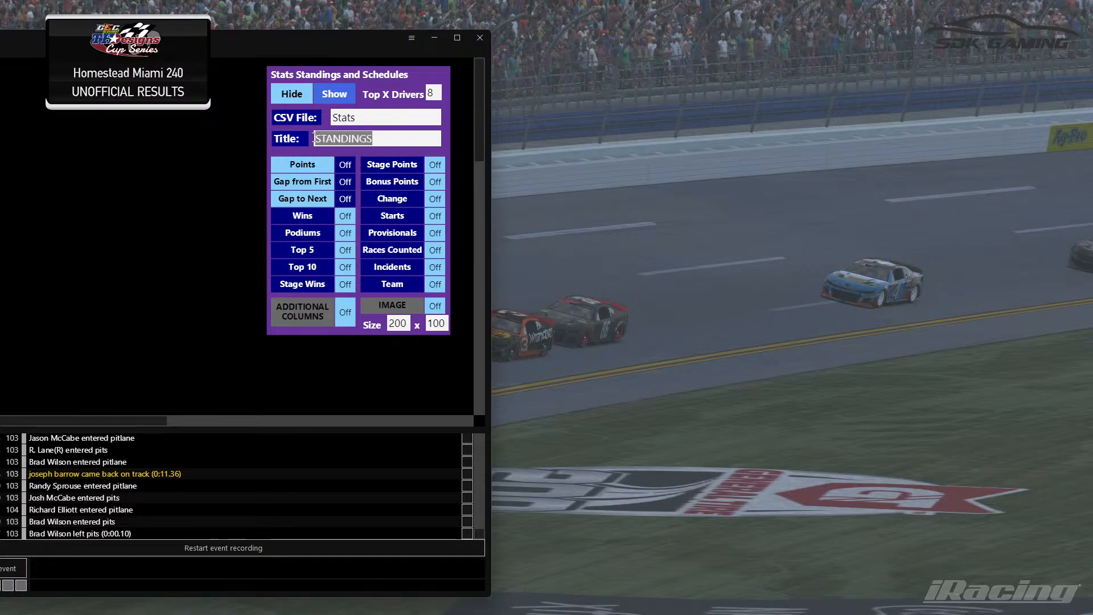
key("BackSpace")
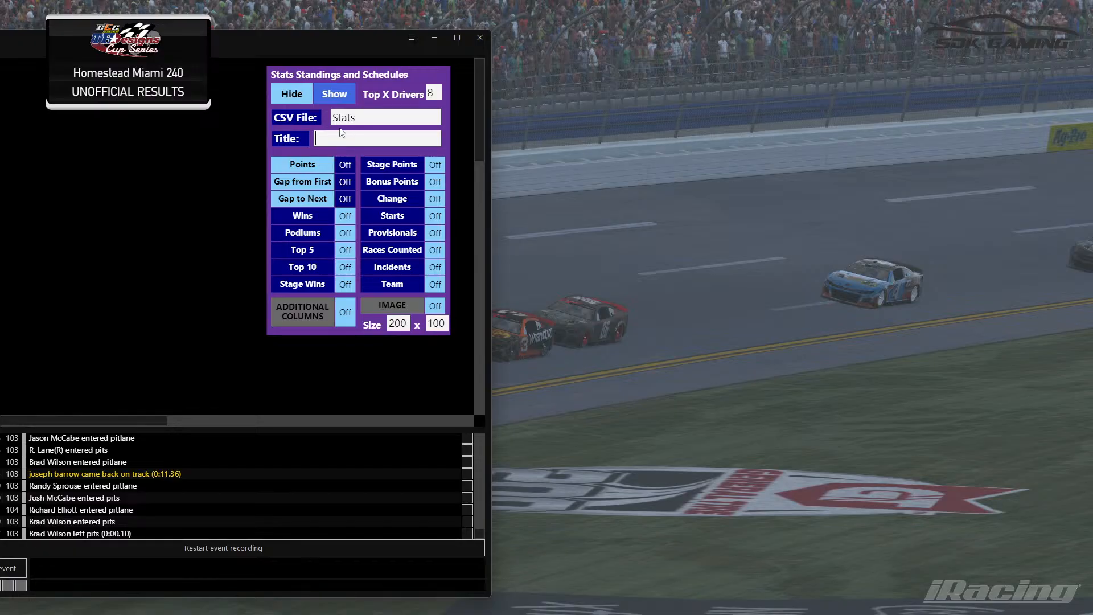
left_click(347, 95)
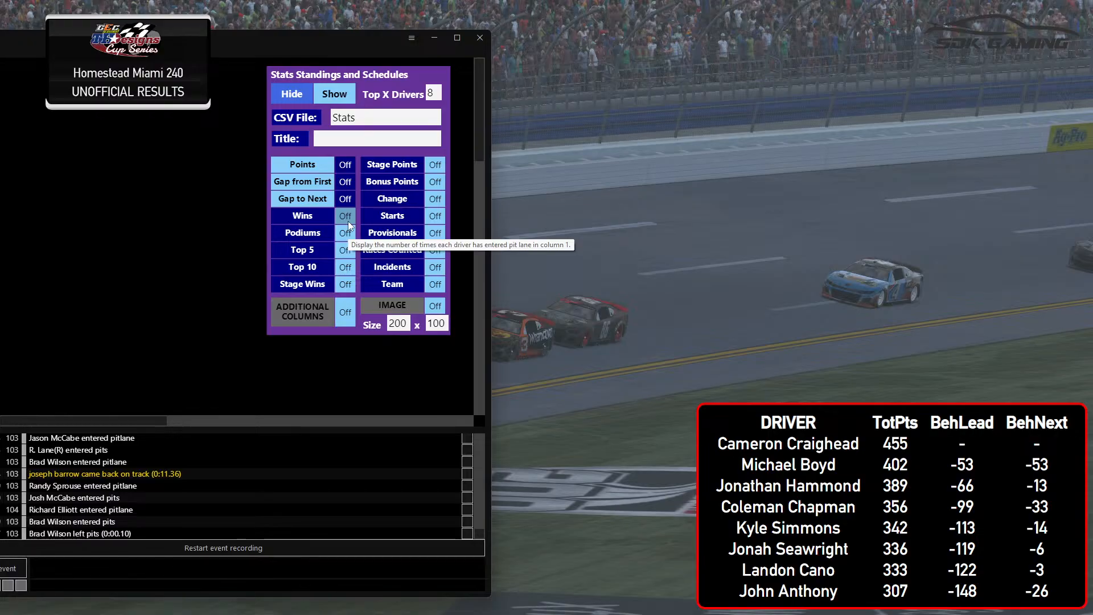
Add the Wins, Podiums and Top 5 columns to the standings table.
left_click(302, 215)
left_click(302, 232)
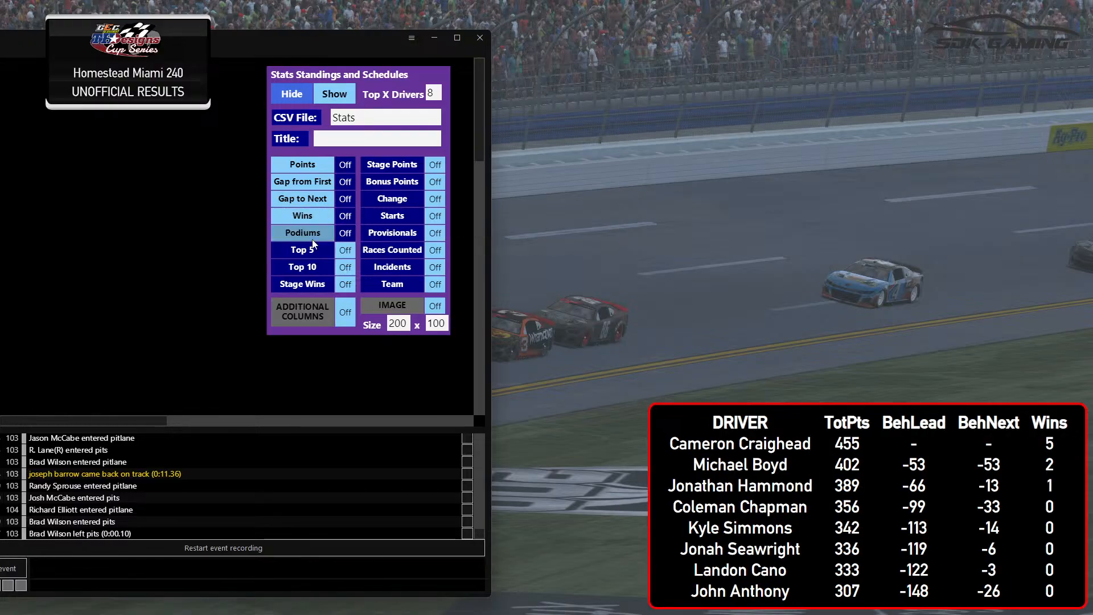
left_click(315, 250)
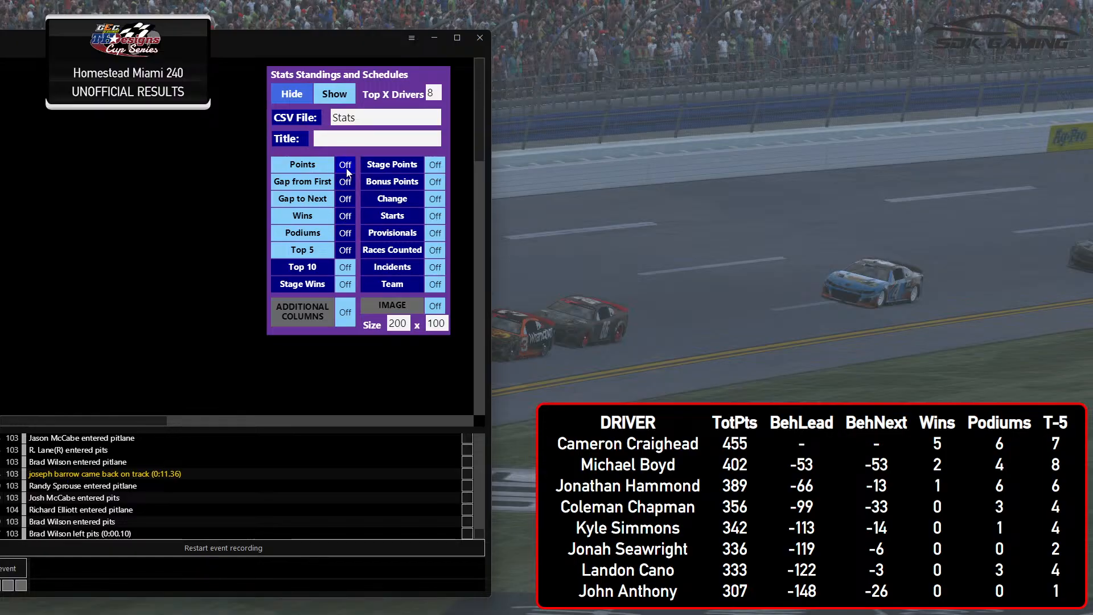
Remove the Points, Gap from First, Gap to Next, Podiums and Top 5 columns from the standings table.
left_click(345, 164)
left_click(345, 182)
left_click(346, 198)
left_click(345, 233)
left_click(345, 249)
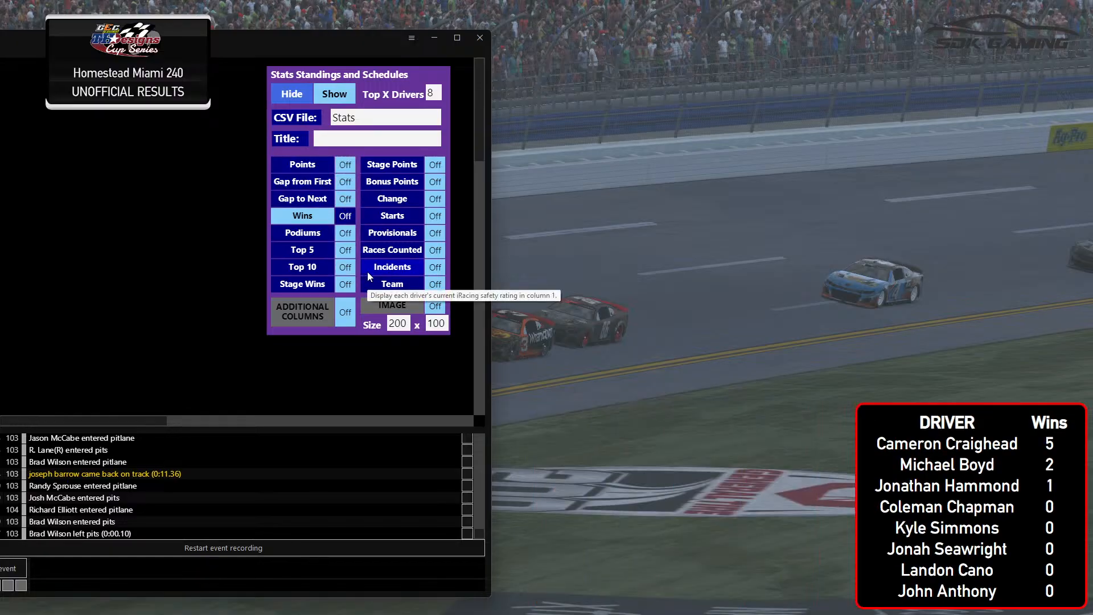
Show the Points and Gap from First columns in place of Wins.
left_click(319, 165)
left_click(342, 218)
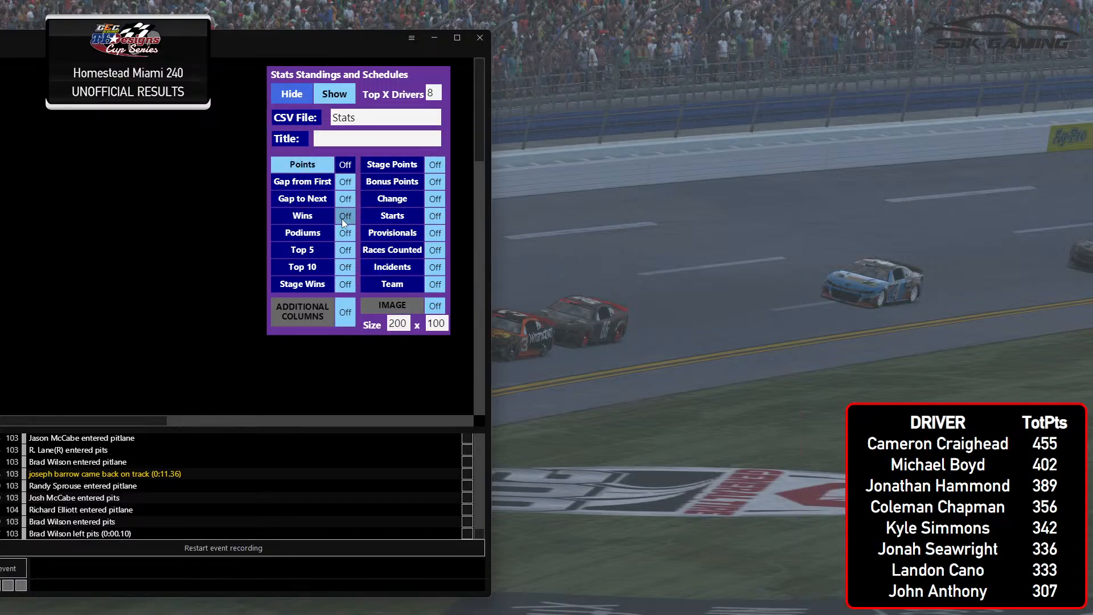
left_click(317, 185)
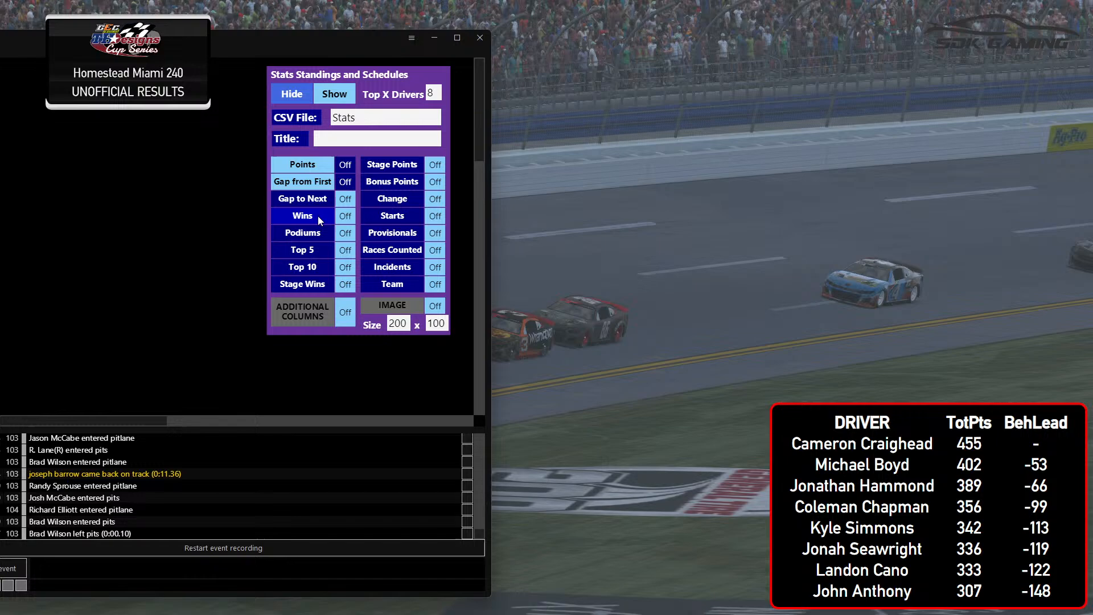
Swap Points and Gap from First for the Stage Points column, and replace that with Points again.
left_click(345, 165)
left_click(346, 183)
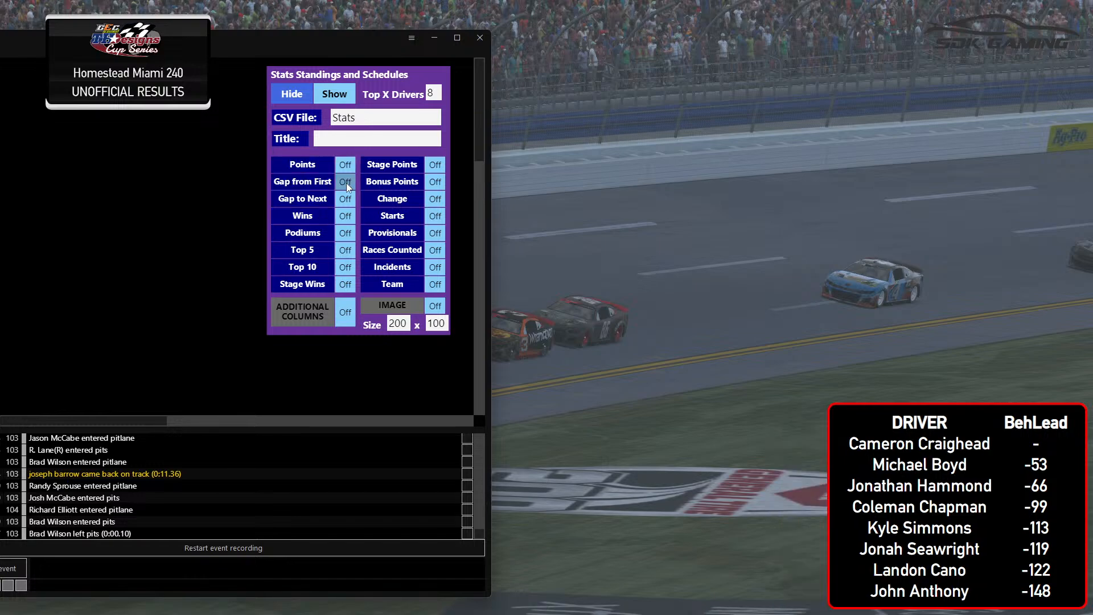
left_click(417, 169)
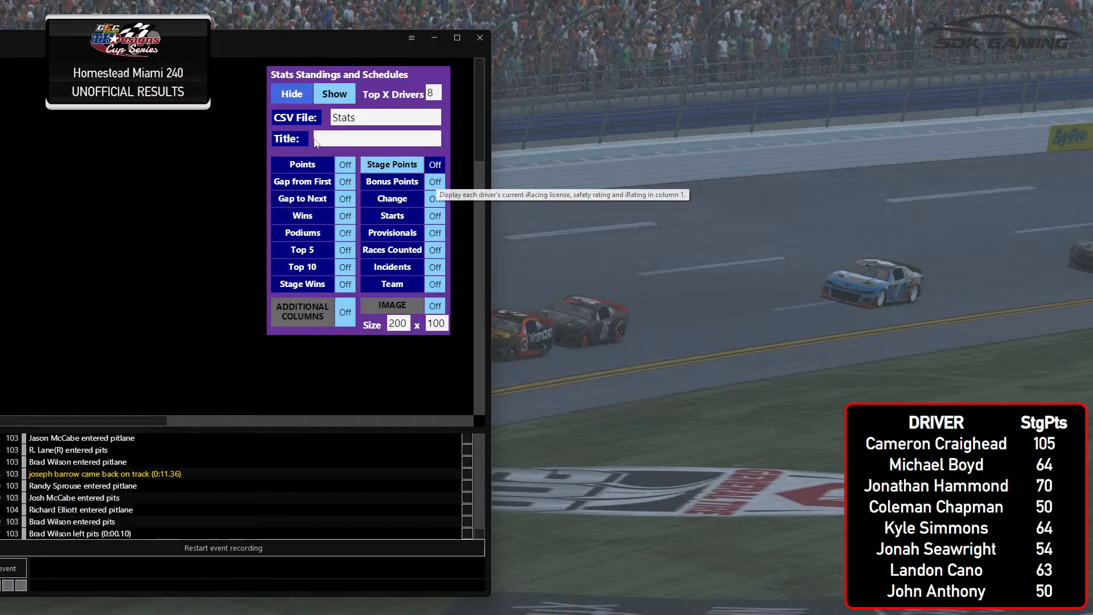
left_click(302, 164)
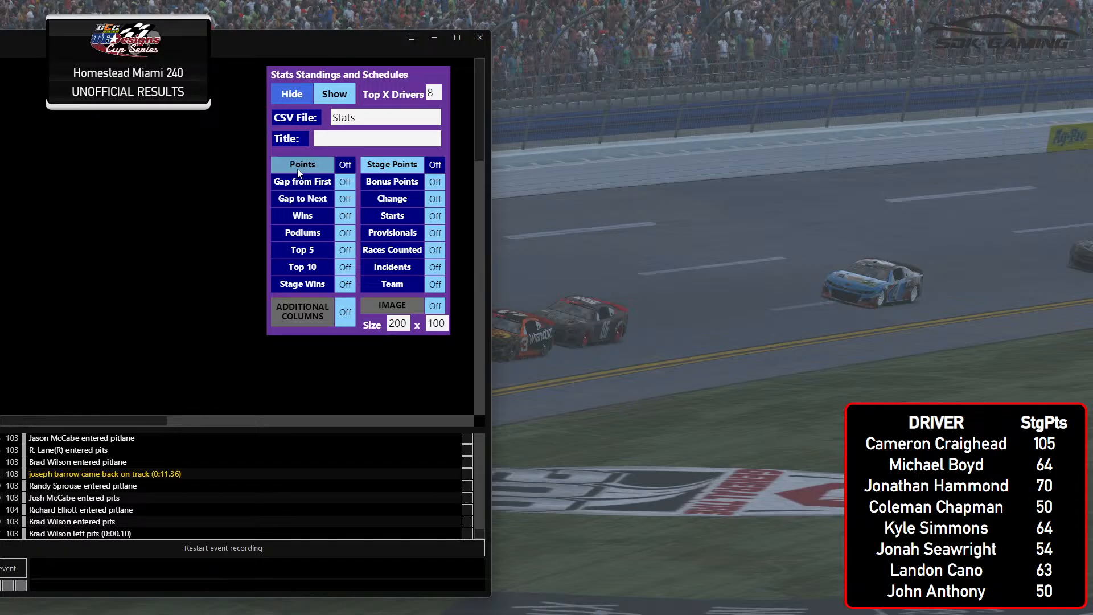
left_click(443, 166)
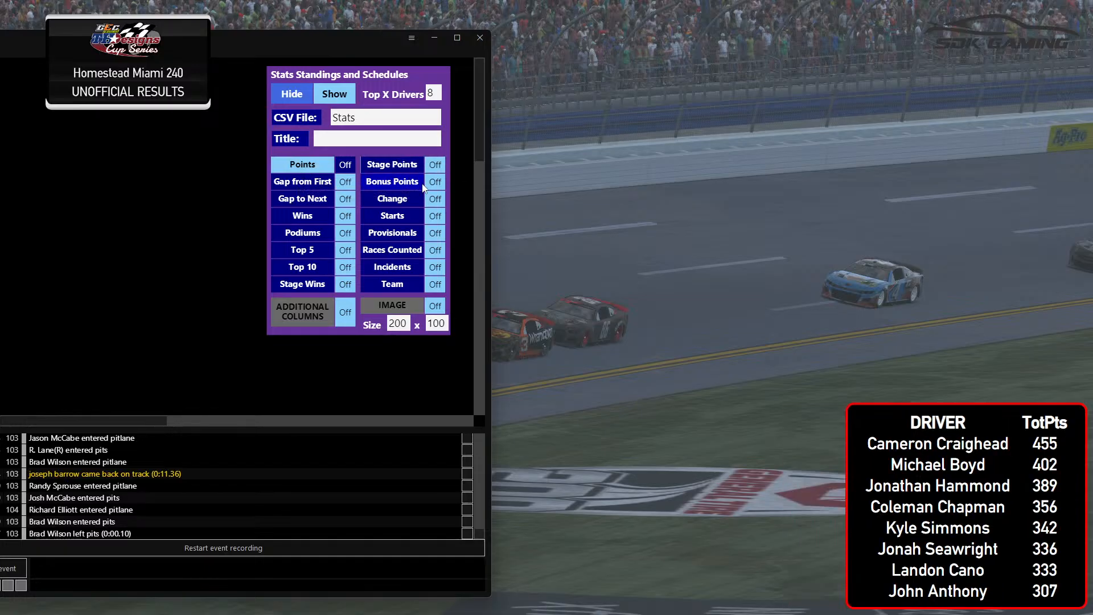
Try out the Team and Incidents columns in the standings table and remove both again.
left_click(419, 285)
left_click(415, 271)
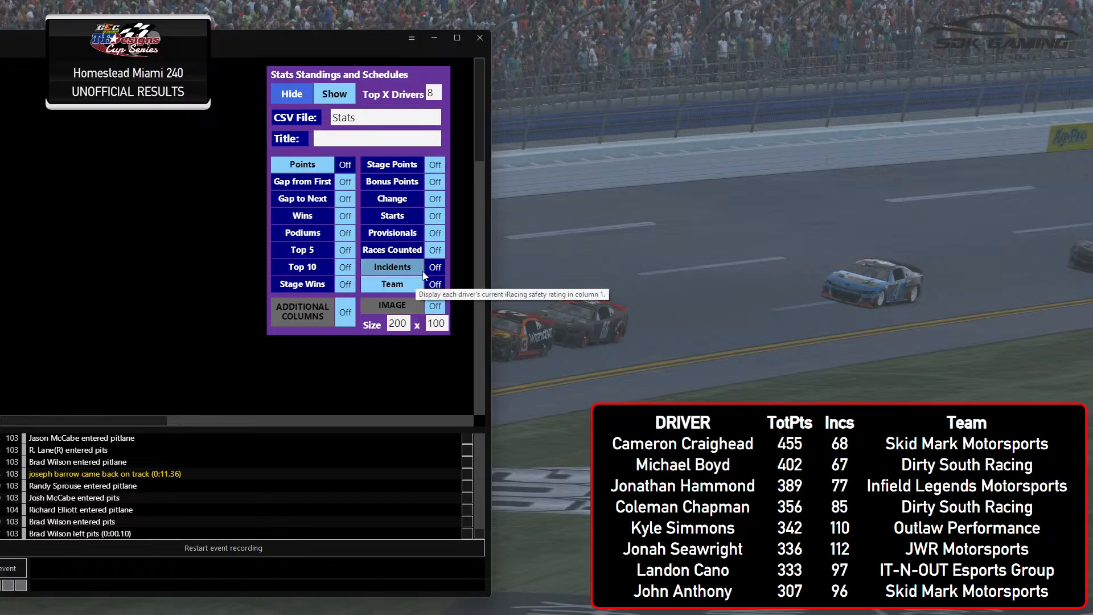
left_click(435, 268)
left_click(435, 284)
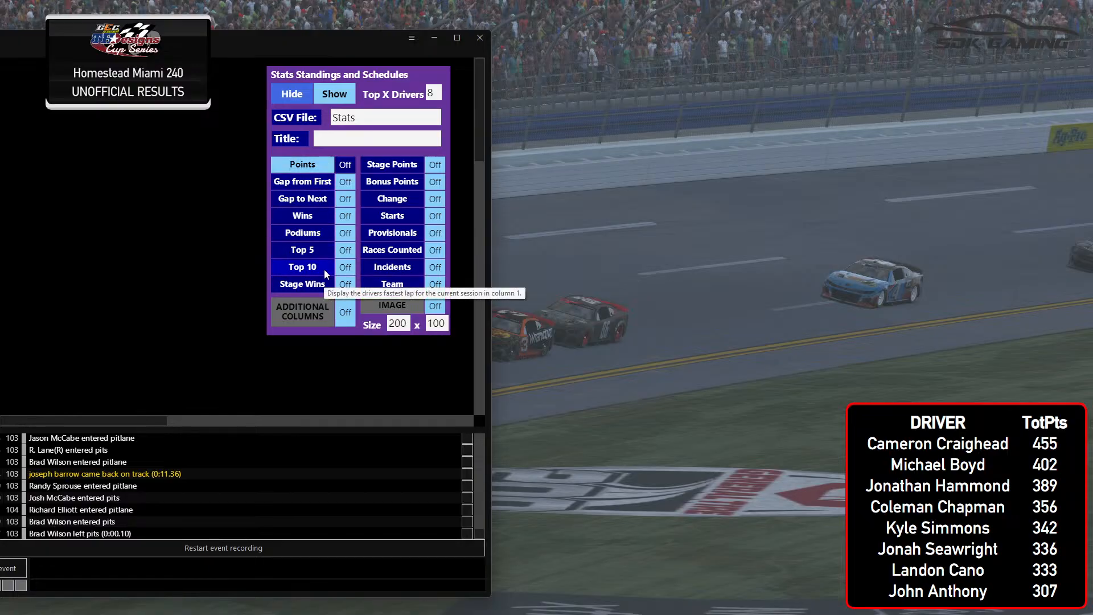
Turn on the additional columns and the driver images in the standings table.
left_click(316, 315)
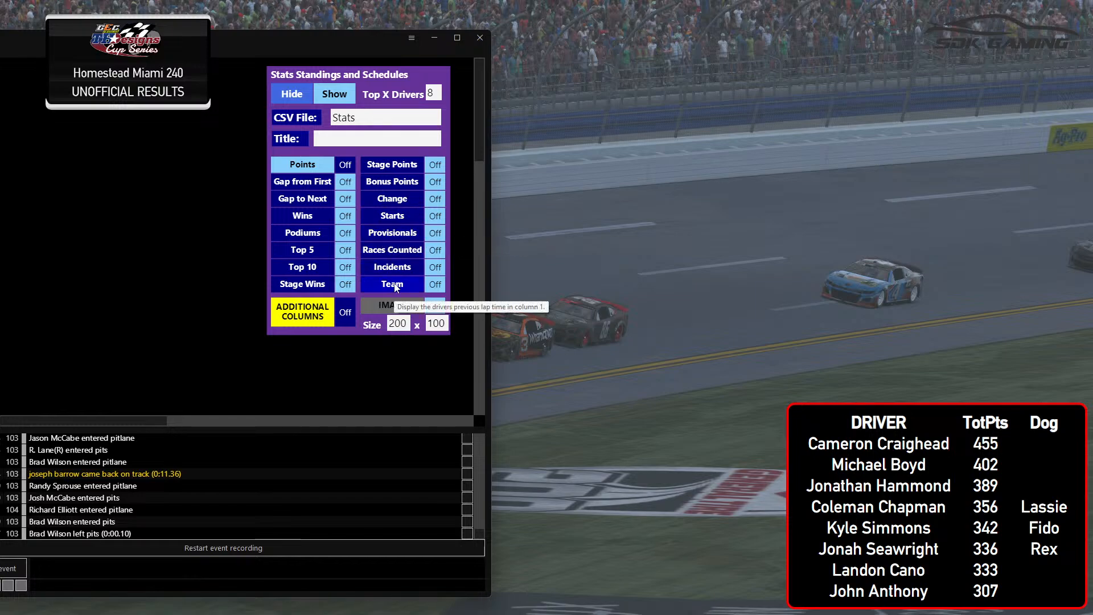
left_click(387, 308)
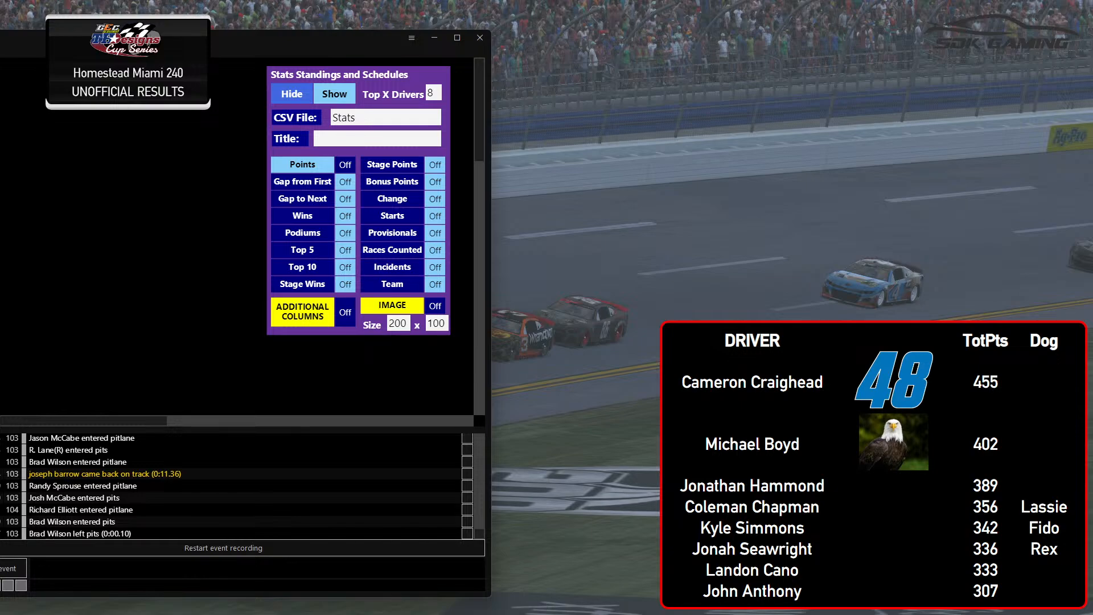
Open Stats.csv from the SRM folder and place it where its columns can be read.
key("alt+Tab")
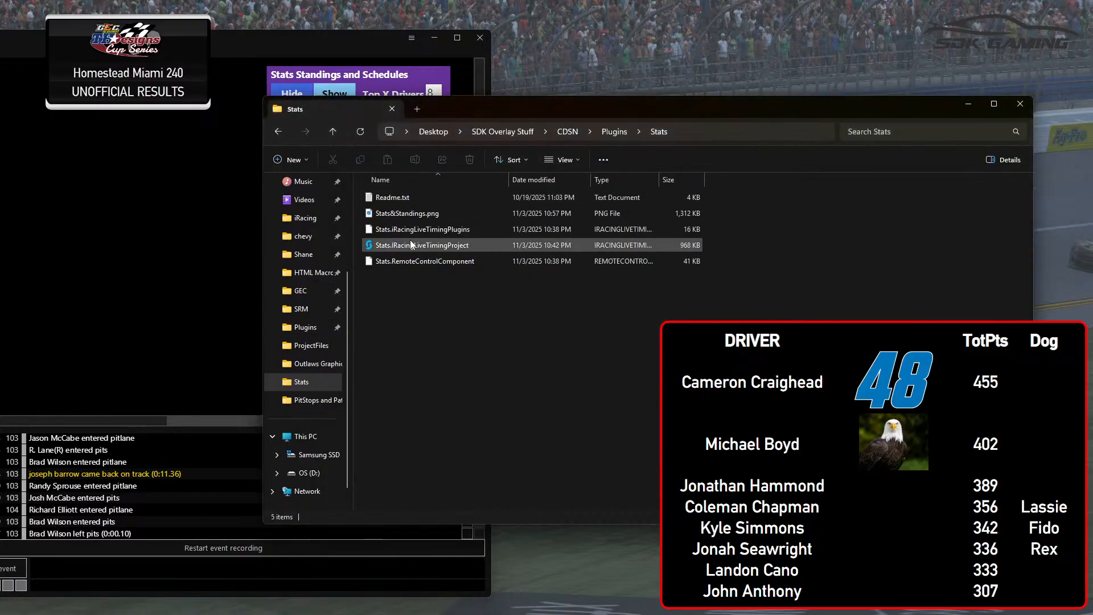
left_click(296, 310)
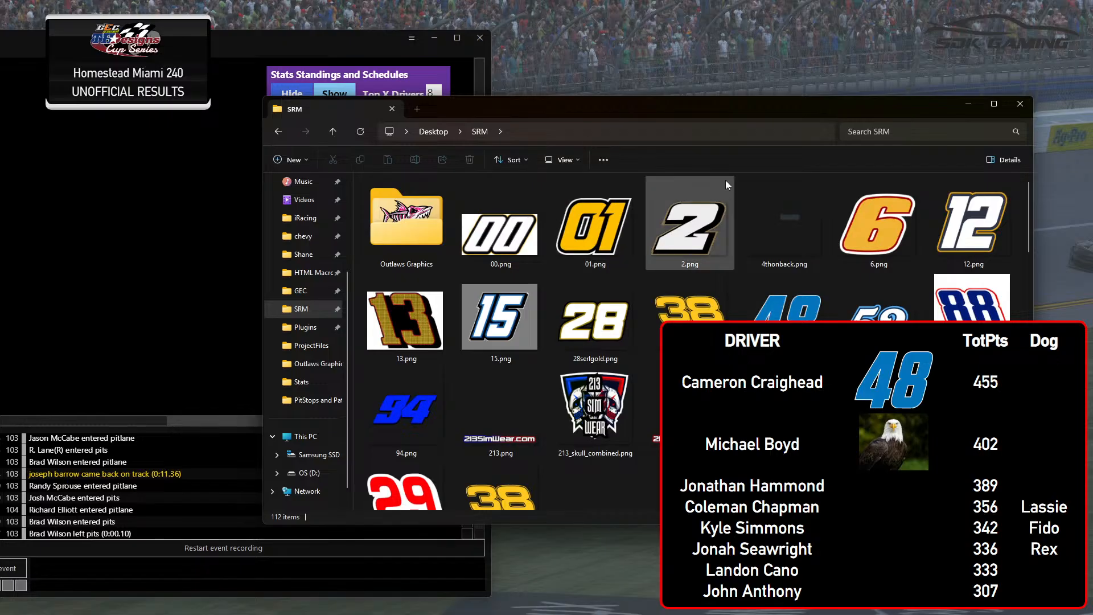
left_click_drag(730, 111, 531, 43)
scroll(530, 292, "down", 15)
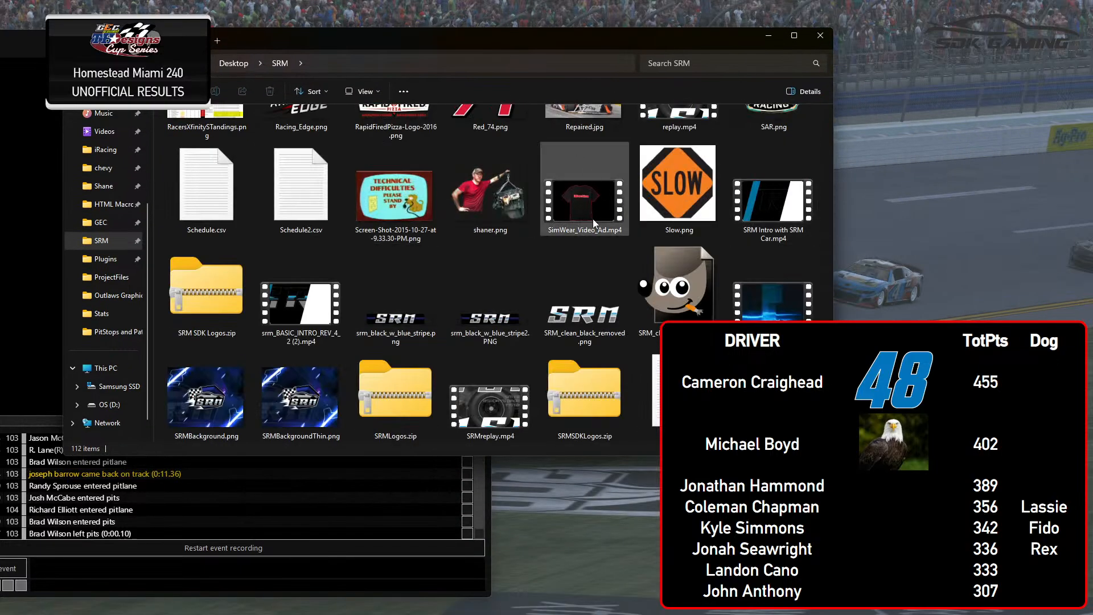
left_click_drag(667, 46, 551, 11)
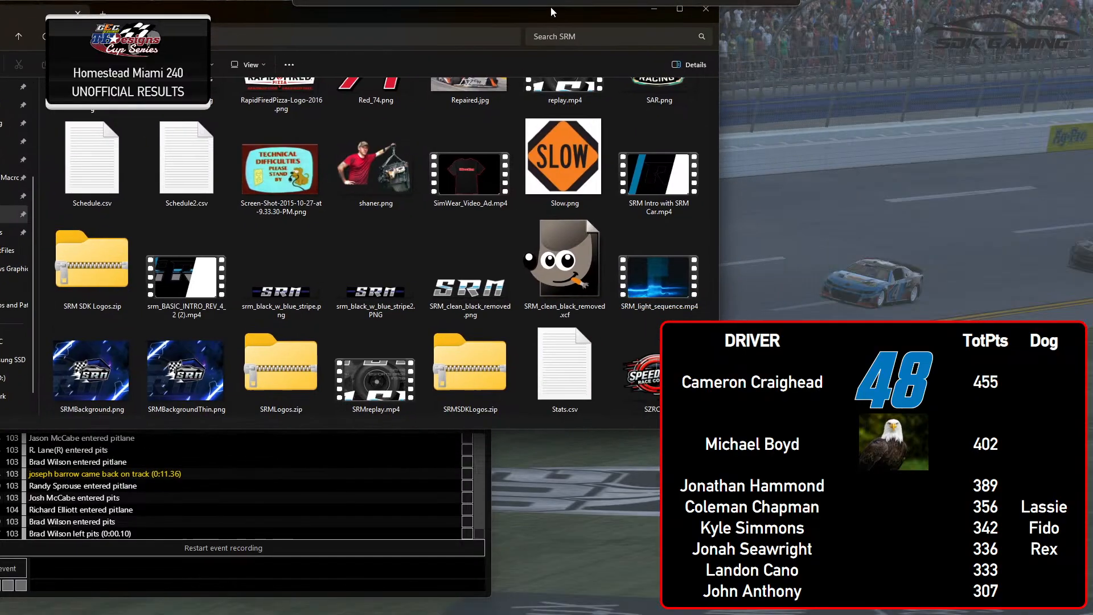
left_click(565, 367)
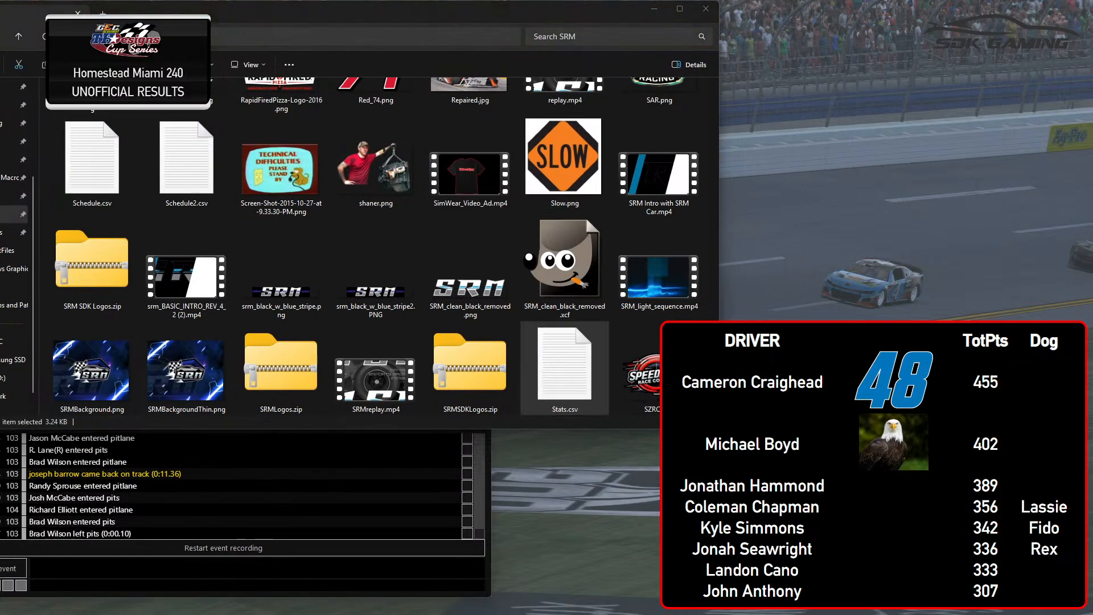
double_click(564, 367)
left_click_drag(644, 19, 552, 92)
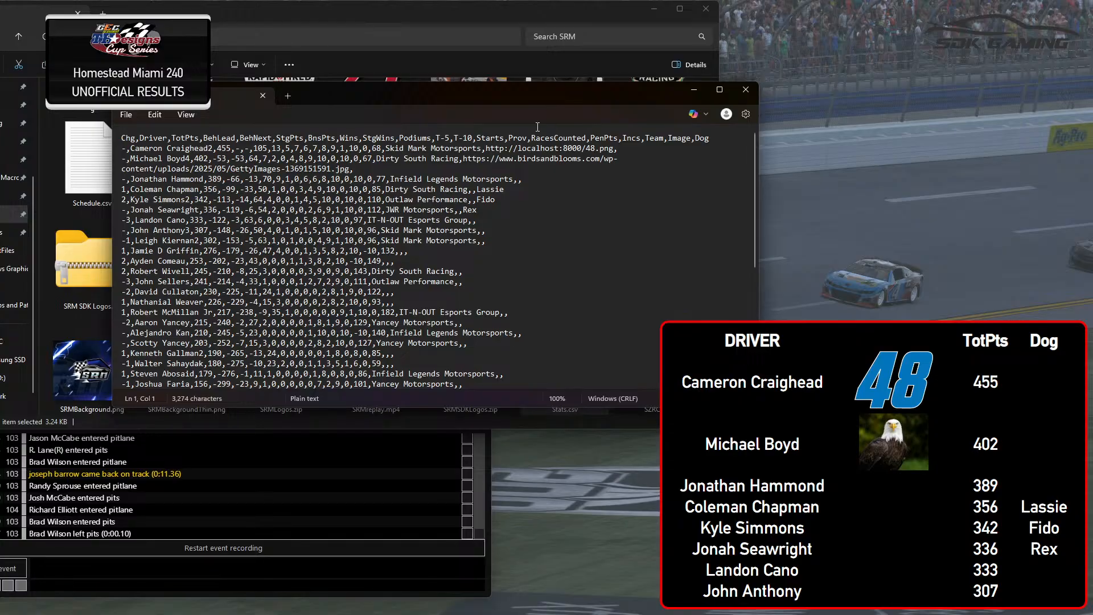
left_click_drag(522, 100, 533, 121)
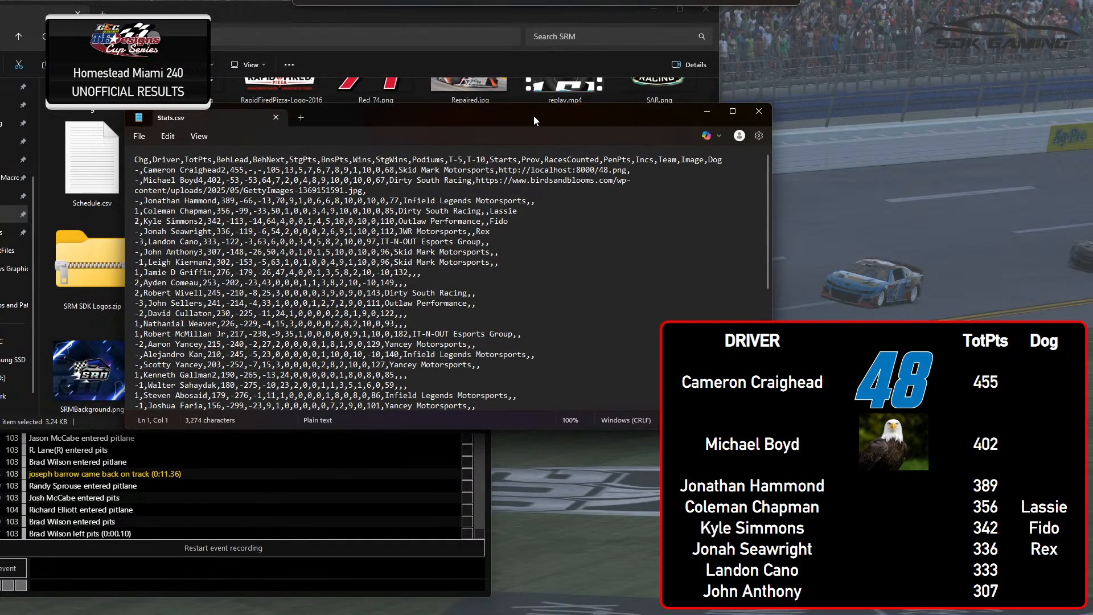
left_click(501, 169)
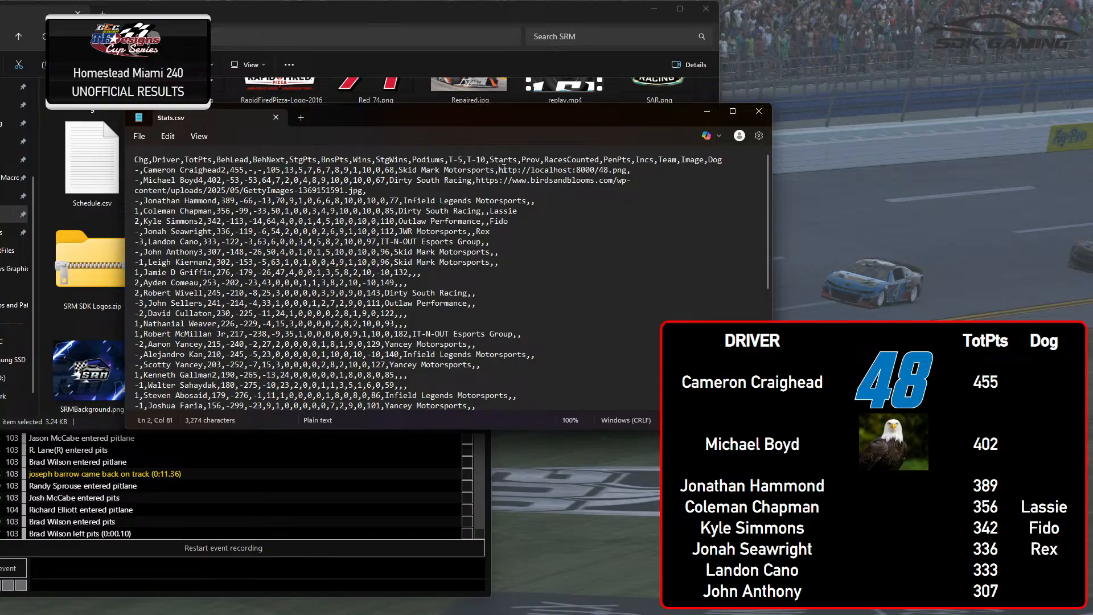
left_click_drag(501, 170, 628, 169)
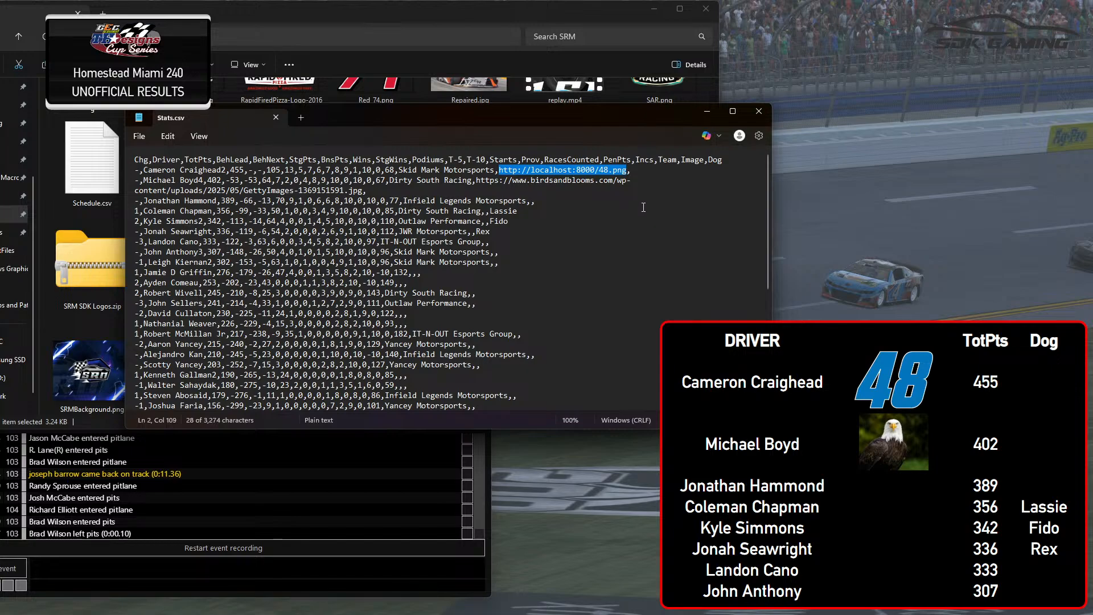
left_click_drag(499, 169, 627, 170)
left_click(758, 112)
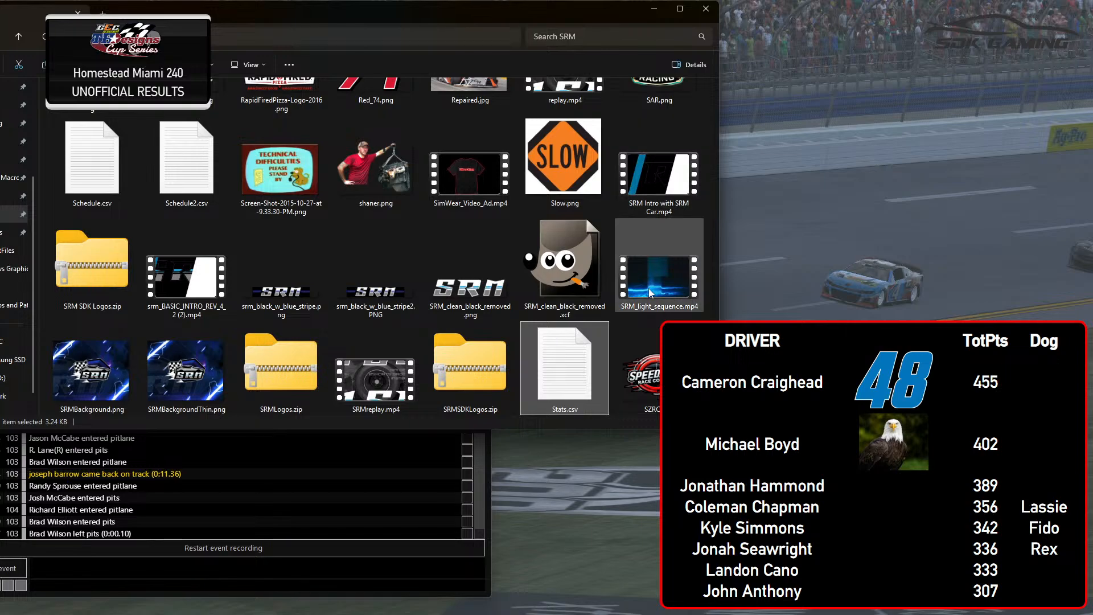
left_click(653, 9)
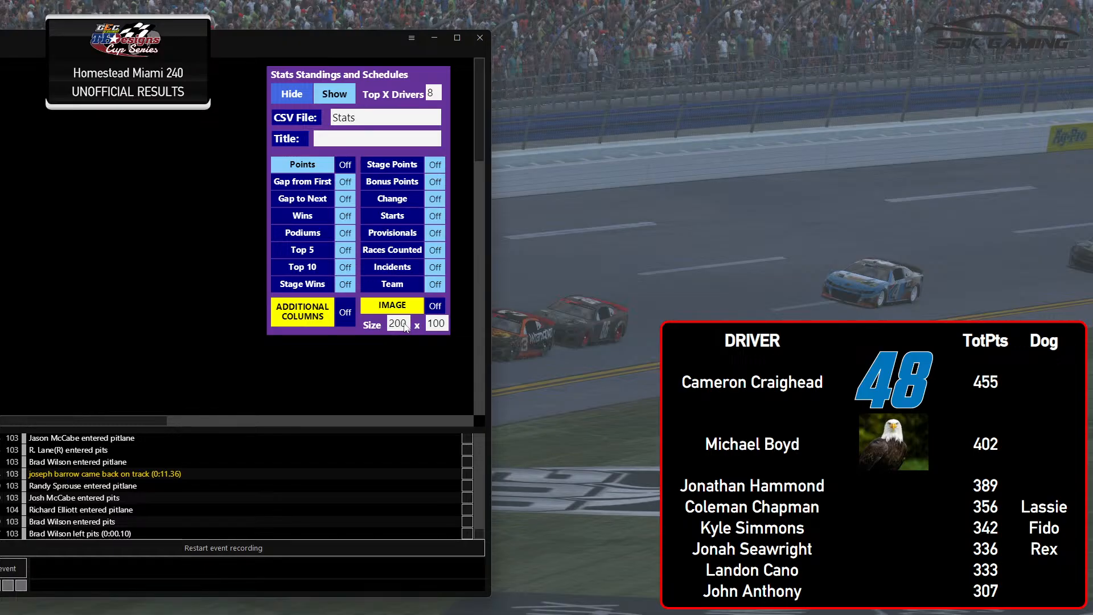
Set the standings image size to 100 x 50.
left_click_drag(392, 325, 411, 332)
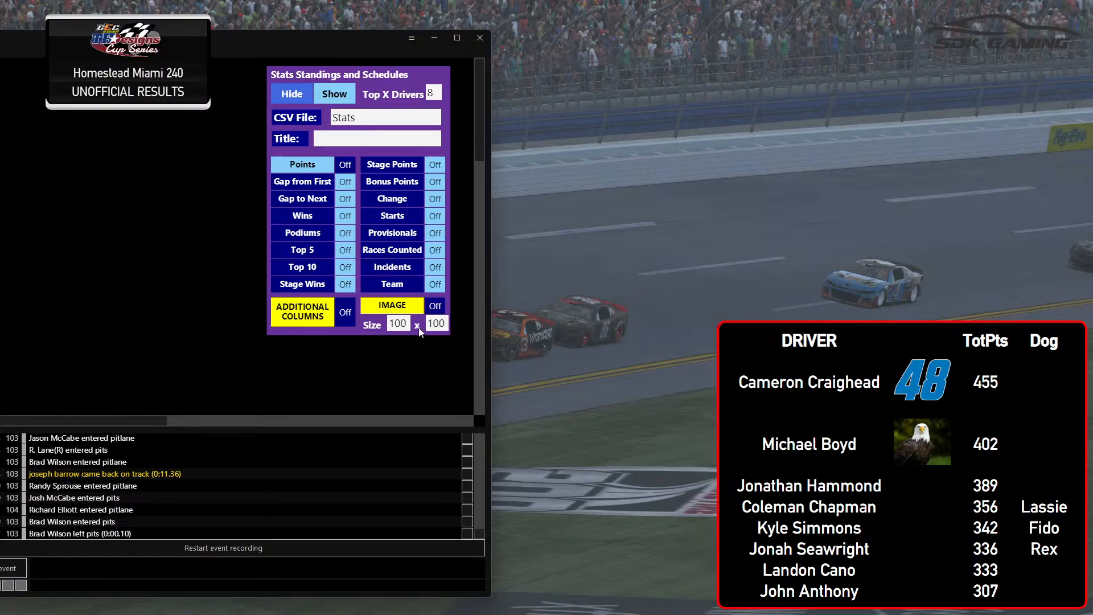
key("Tab")
type("50")
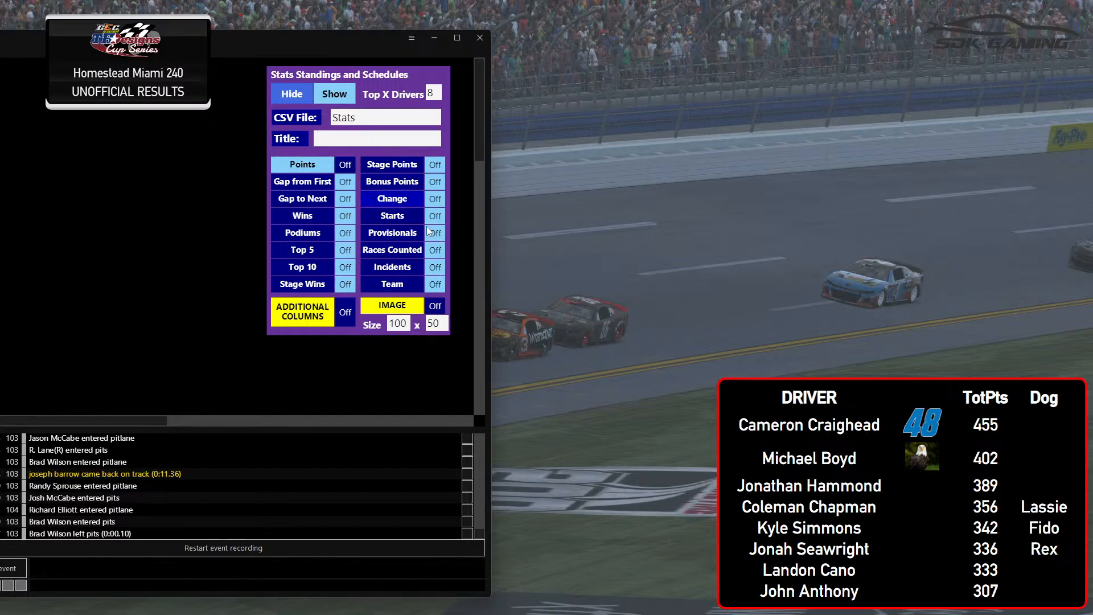
Load the Schedule CSV file with Points and images off and the additional columns on.
left_click(435, 306)
left_click(347, 311)
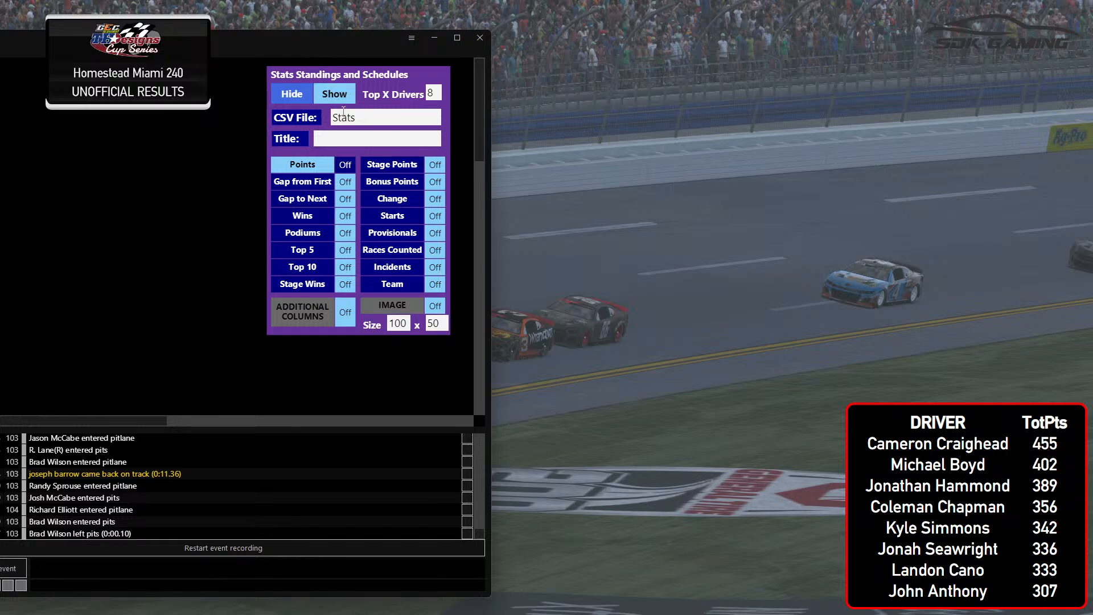
left_click_drag(354, 117, 324, 117)
type("Schedule")
key("Return")
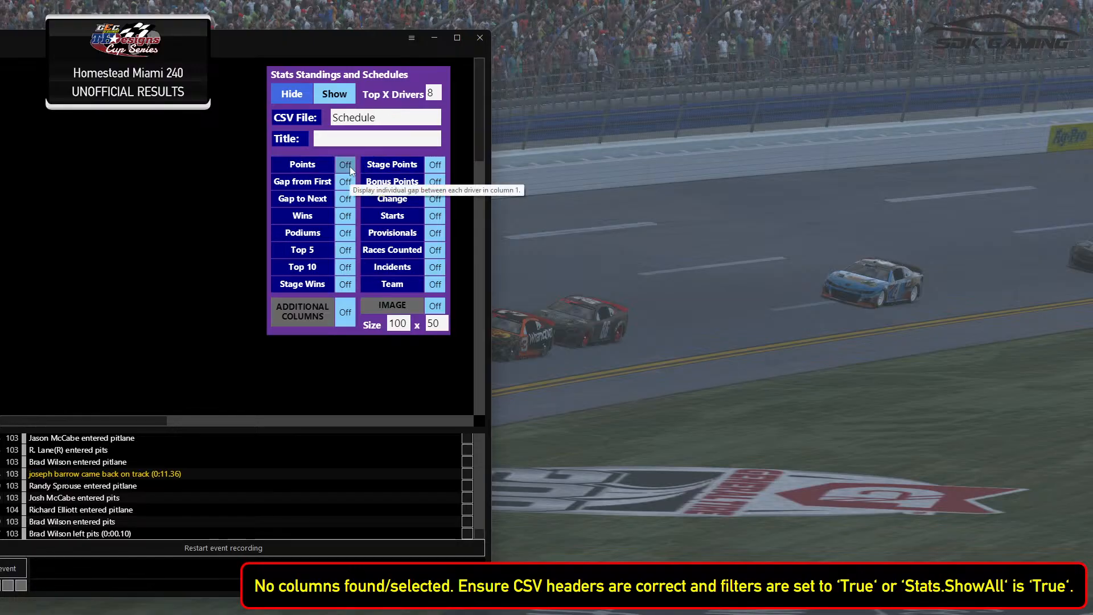
left_click(312, 316)
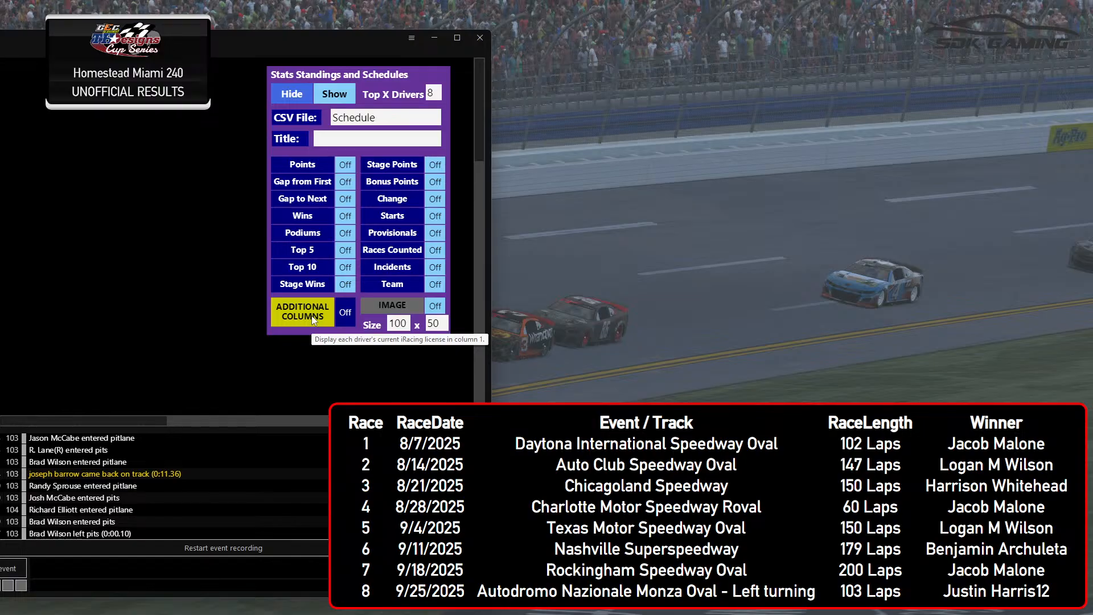
Change the CSV file to Schedule2 and turn on the track images.
left_click(396, 123)
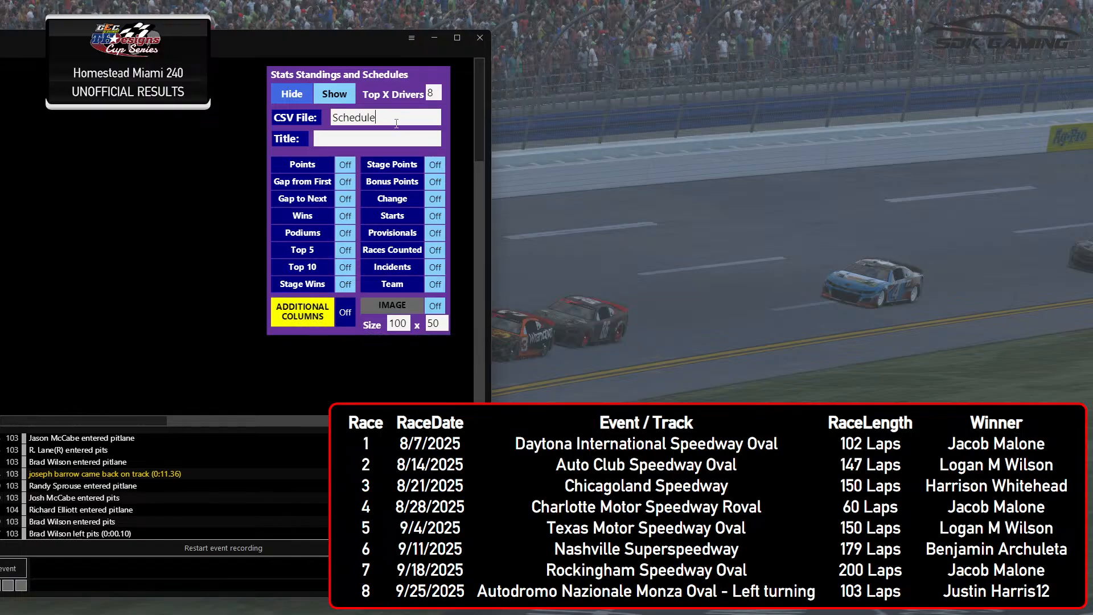
type("2")
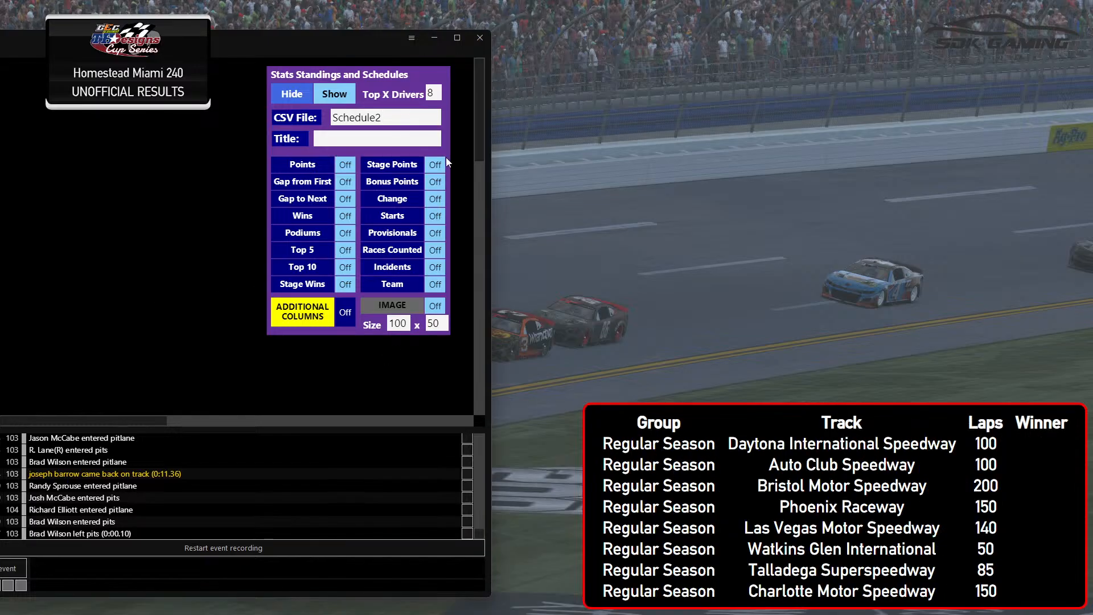
left_click(391, 305)
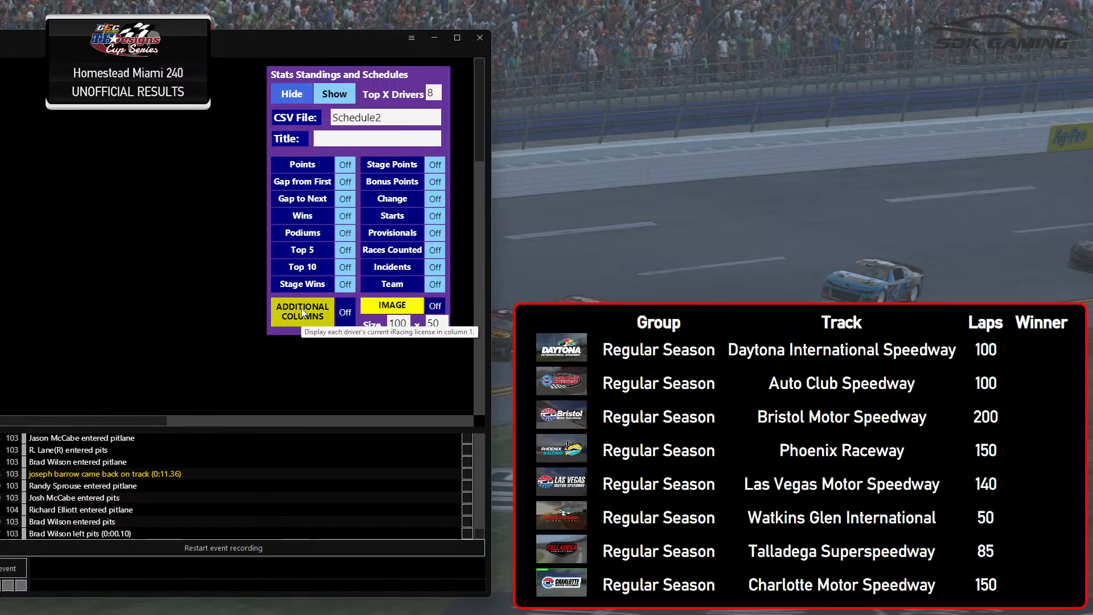
Set the image size to 200 x 100 and move the control window clear of the schedule table.
double_click(396, 323)
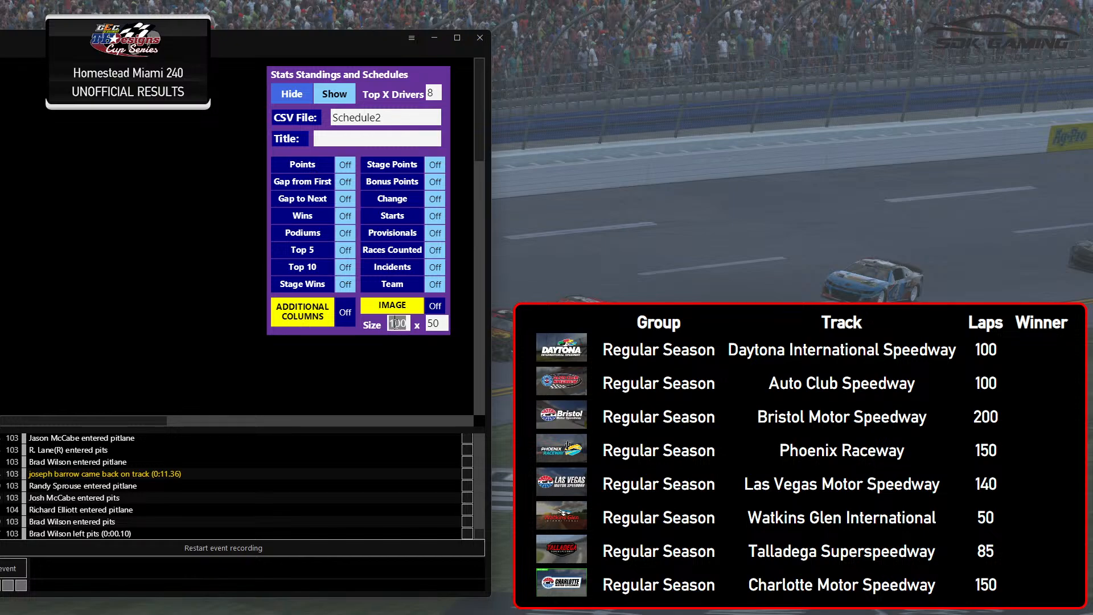
type("200")
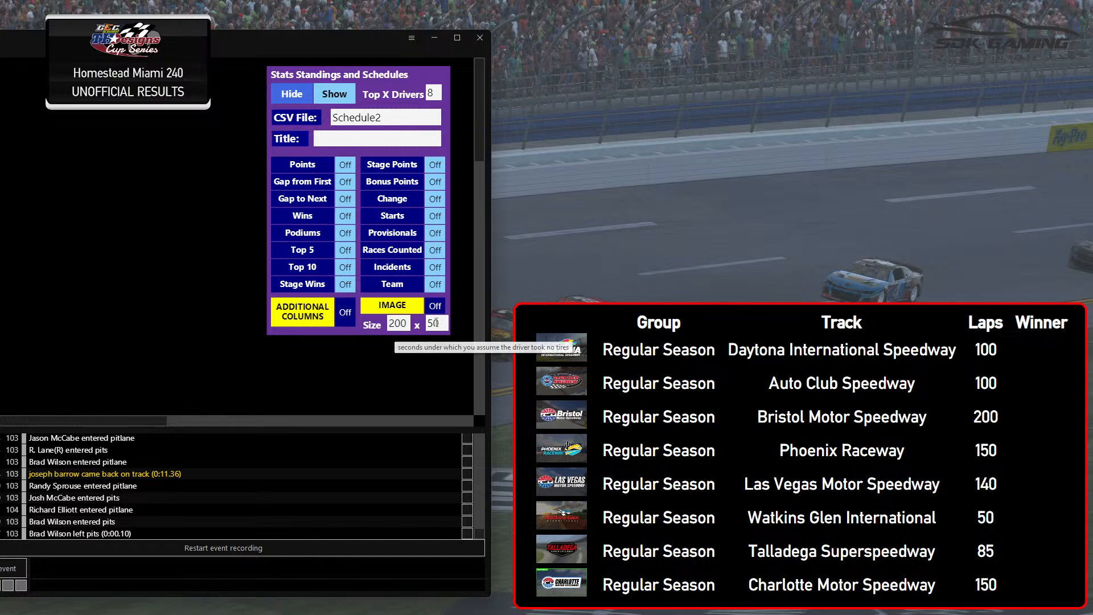
double_click(433, 322)
type("100")
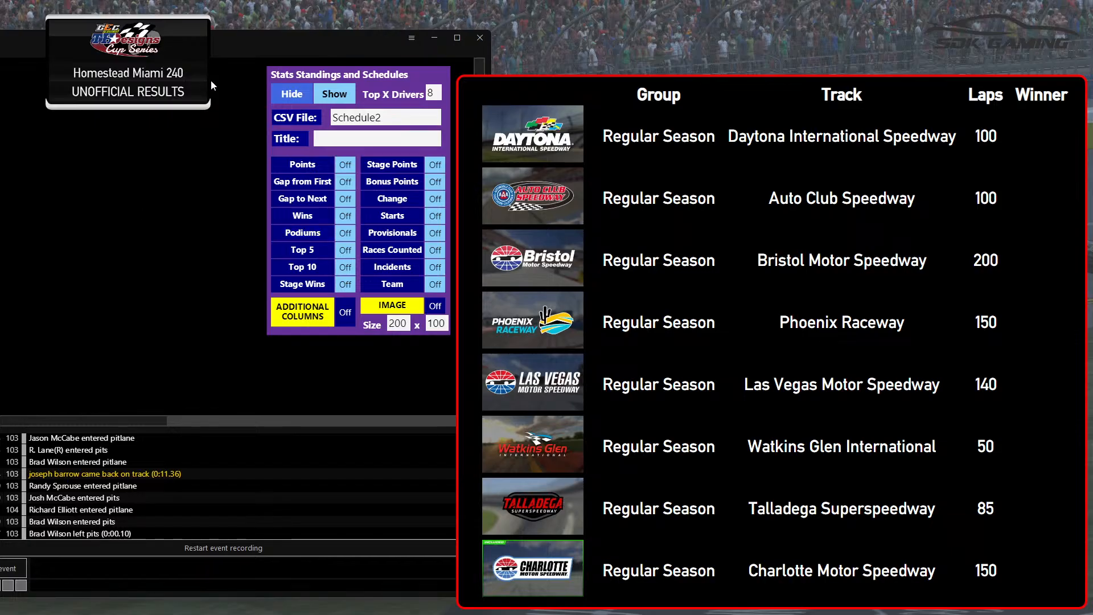
left_click_drag(326, 45, 259, 106)
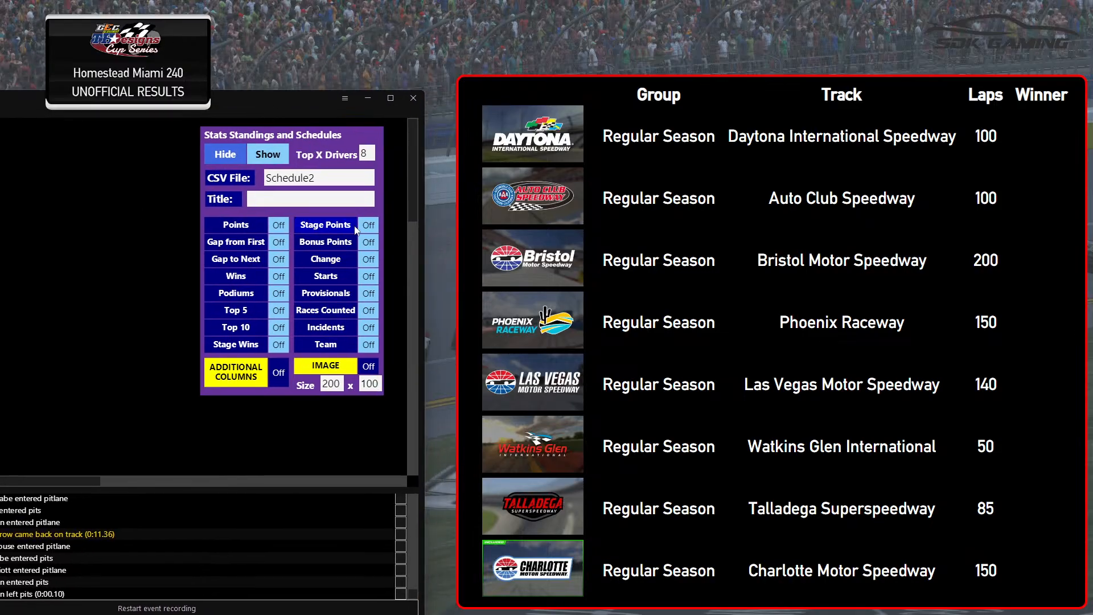
Change the CSV file back to Stats.
double_click(368, 152)
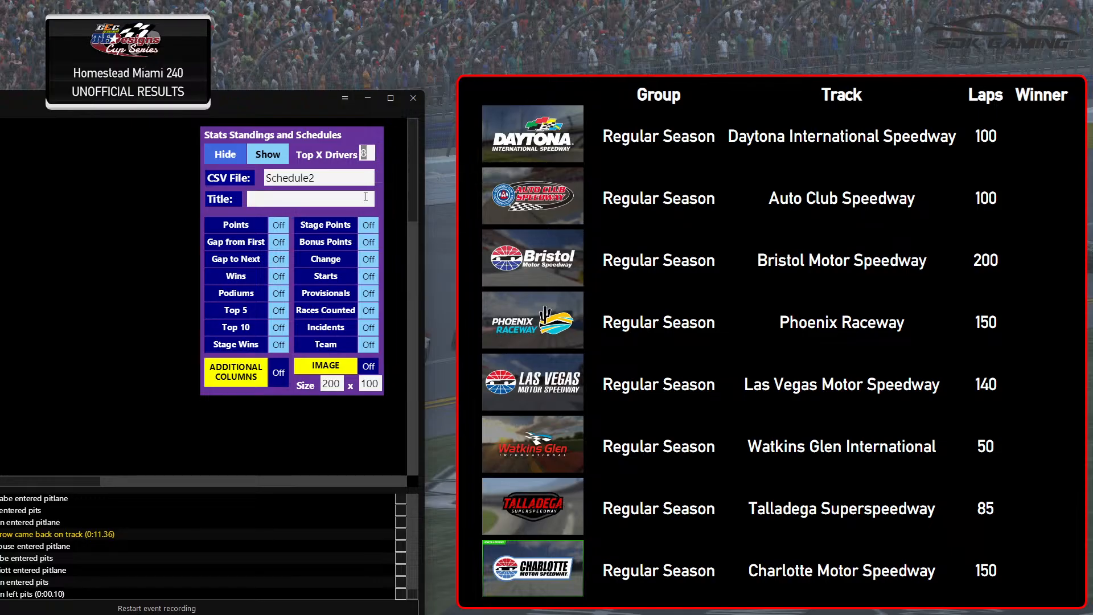
double_click(270, 176)
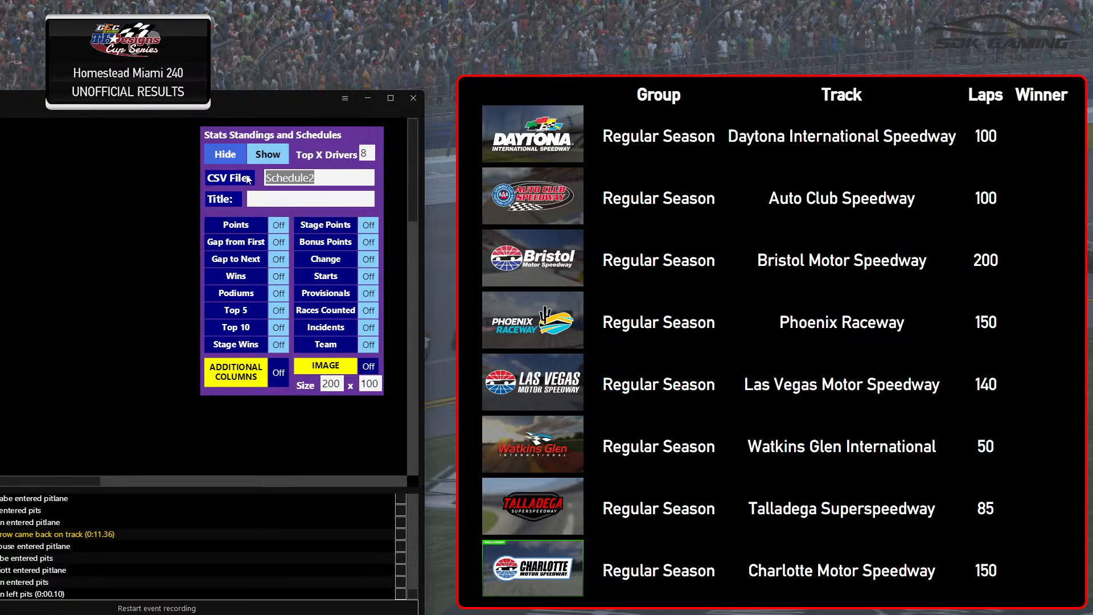
type("STats")
key("BackSpace")
key("BackSpace")
key("BackSpace")
key("BackSpace")
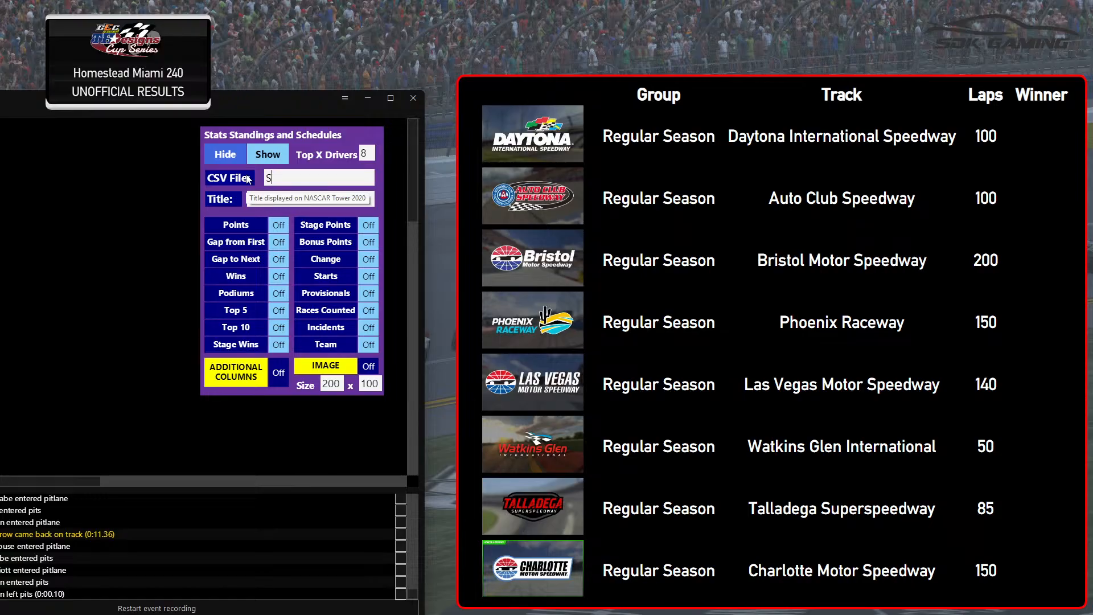
type("tats")
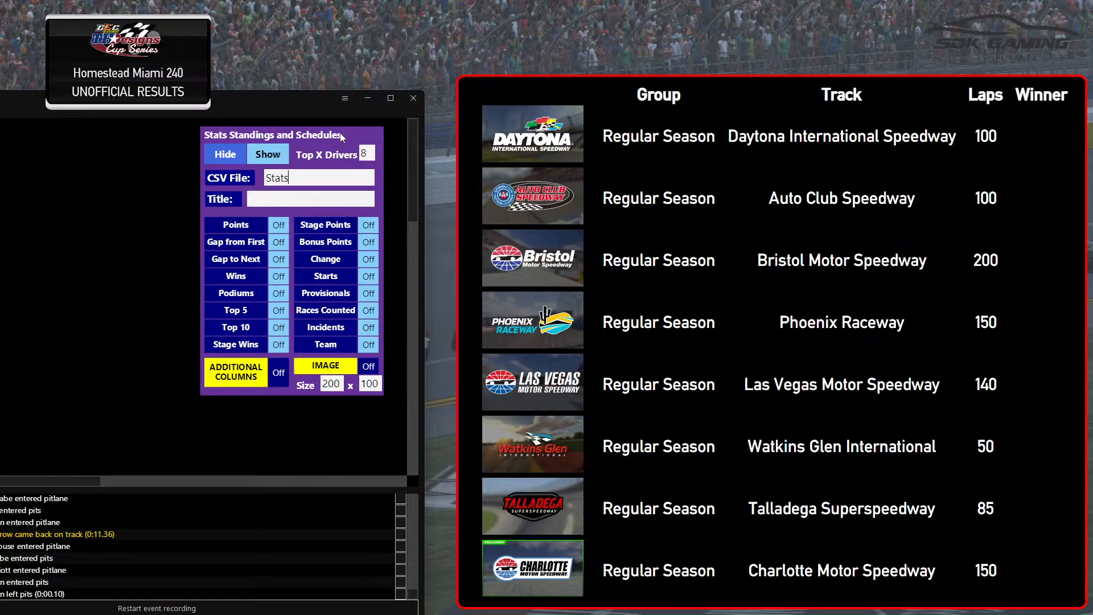
Turn off the additional columns and images, and show Points, Gap from First and Gap to Next.
left_click(284, 376)
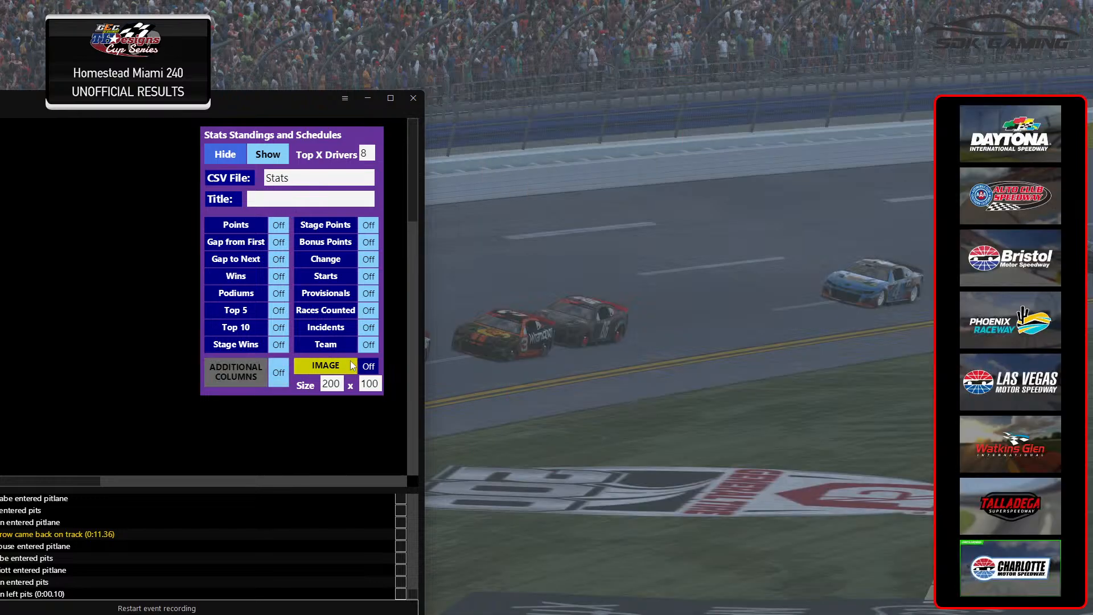
left_click(259, 224)
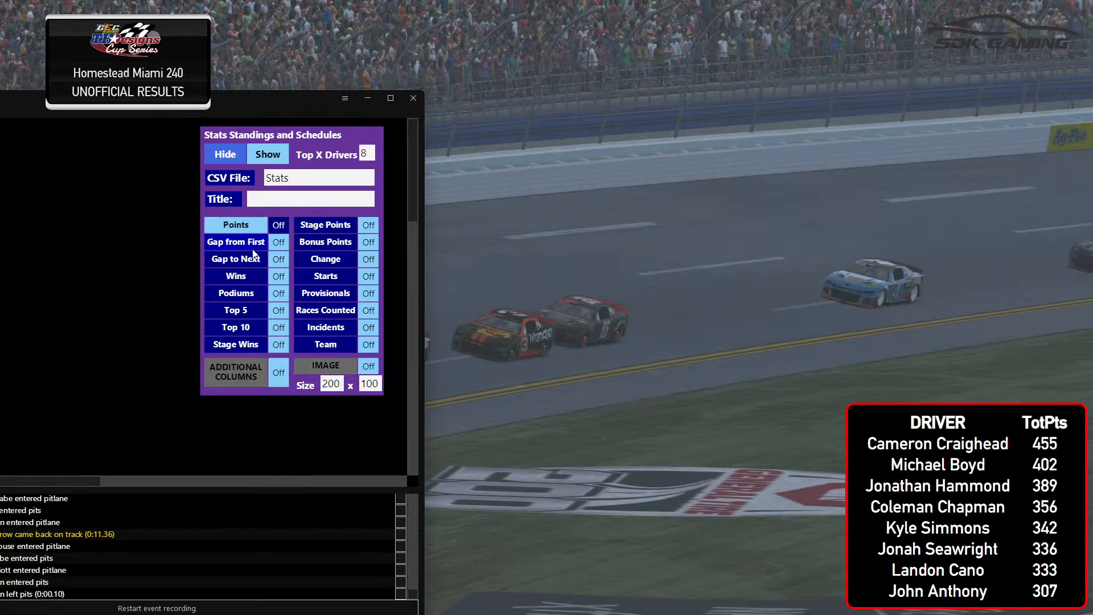
left_click(259, 242)
left_click(255, 263)
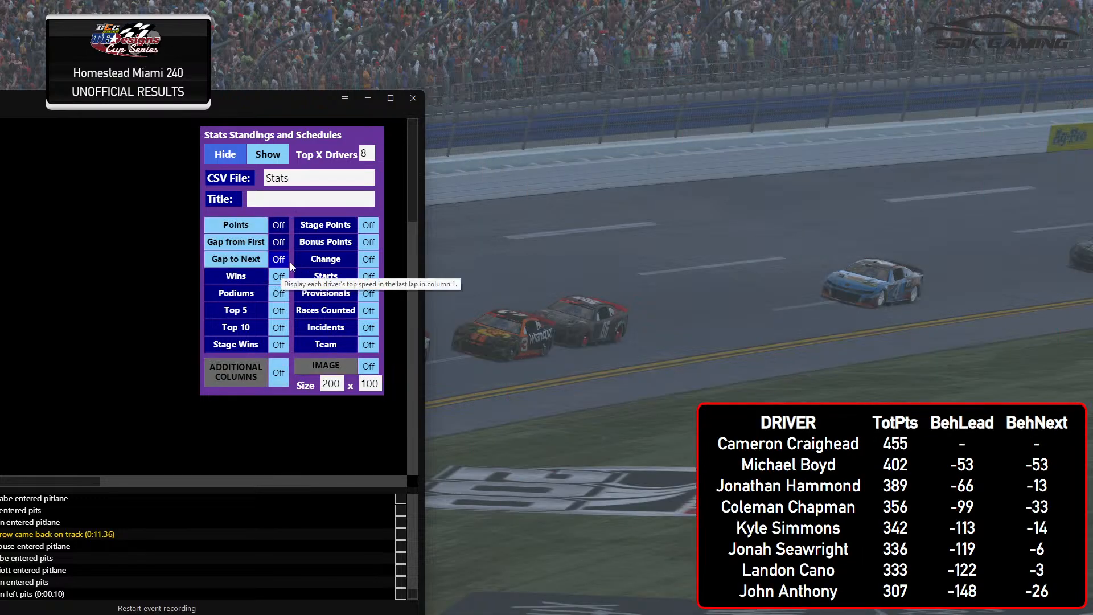
Try the standings with the top 4 and top 15 drivers, and set the number of drivers to 30.
double_click(361, 152)
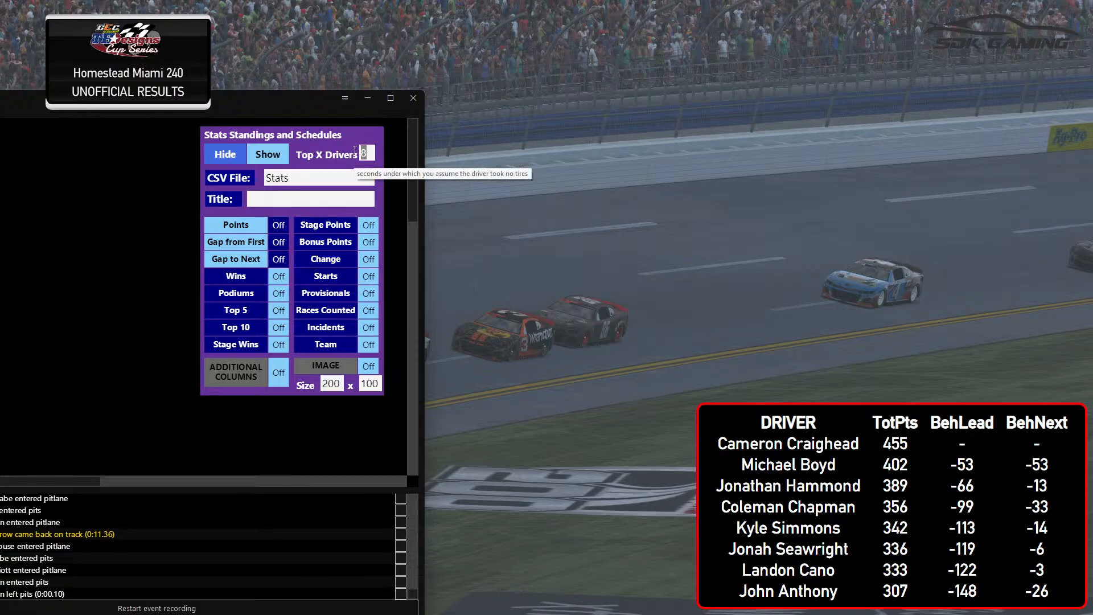
type("4")
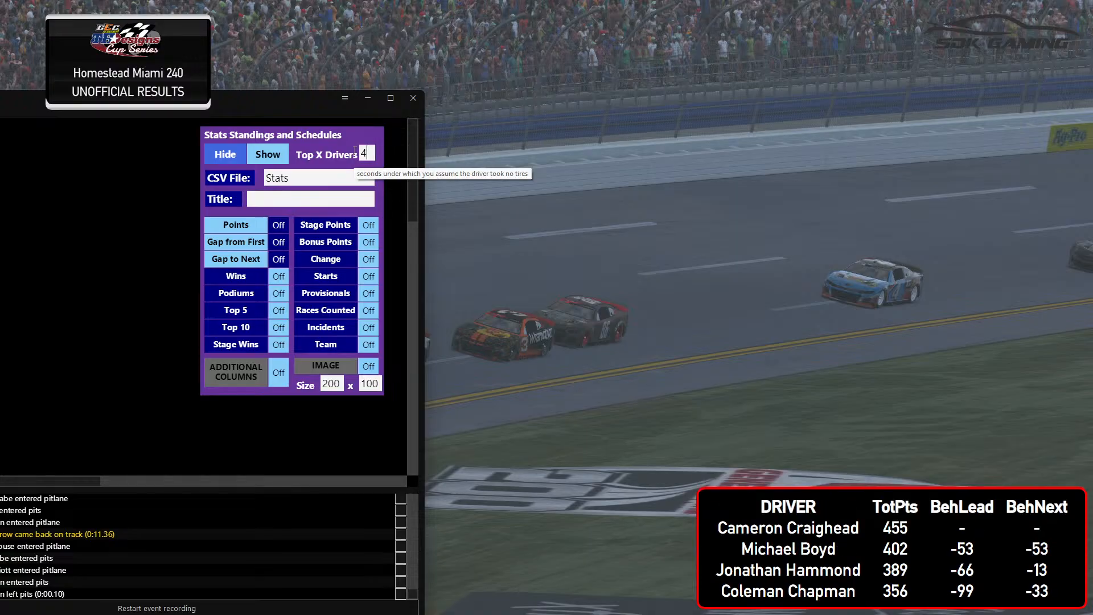
double_click(363, 153)
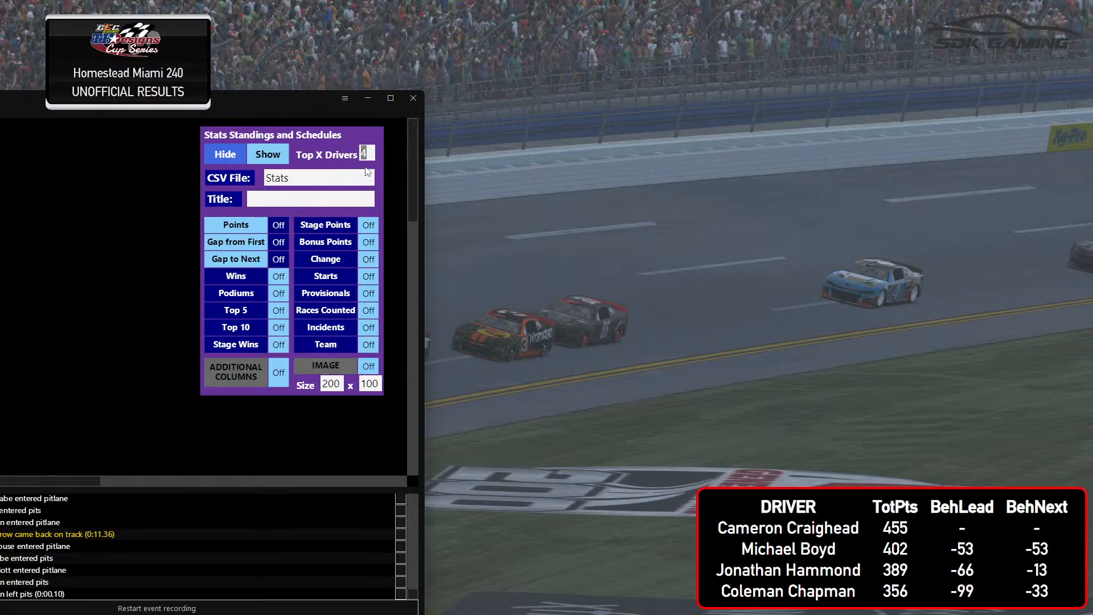
type("15")
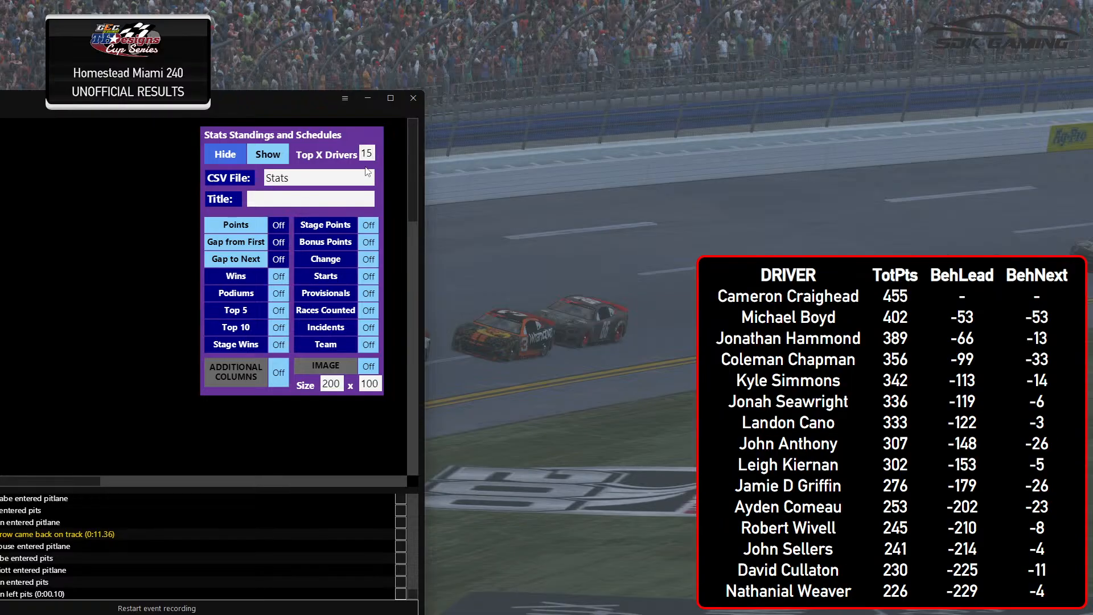
double_click(362, 150)
type("30")
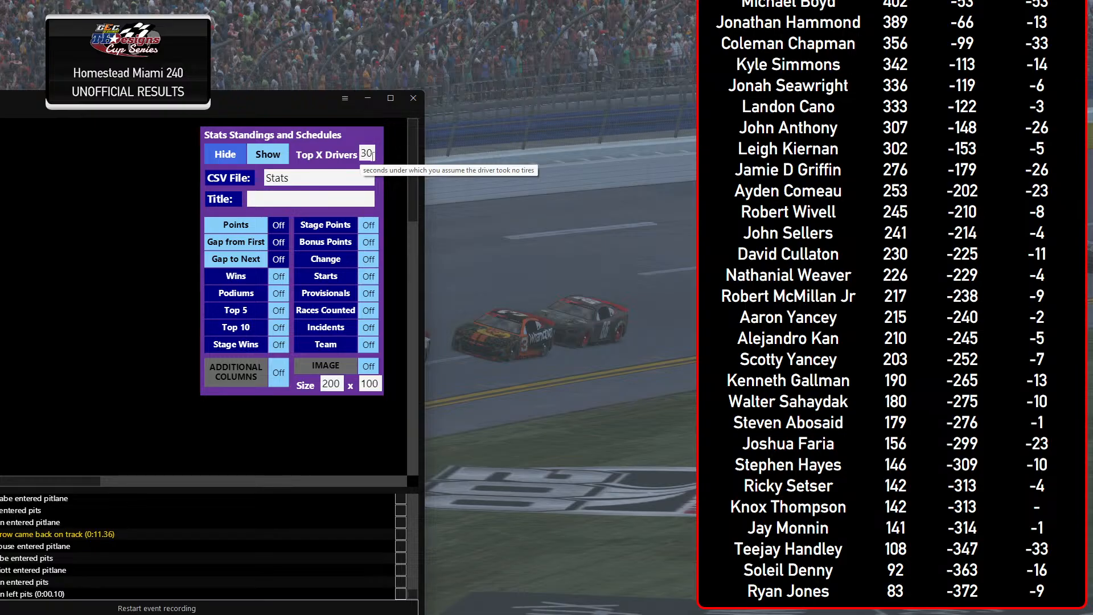
Limit the standings to the top 15 drivers and activate the empty title for editing.
double_click(365, 153)
type("15")
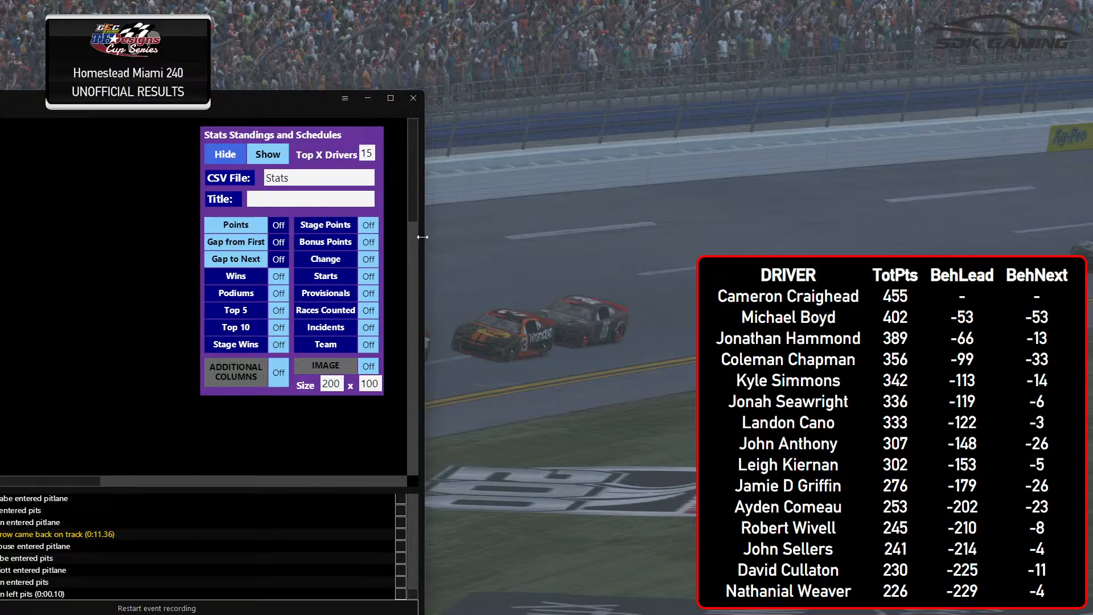
left_click(306, 197)
left_click(306, 196)
left_click(306, 197)
Add the Wins, Podiums, Starts, Change, Bonus Points, Provisionals and Races Counted columns to the standings.
left_click(260, 275)
left_click(258, 295)
left_click(329, 278)
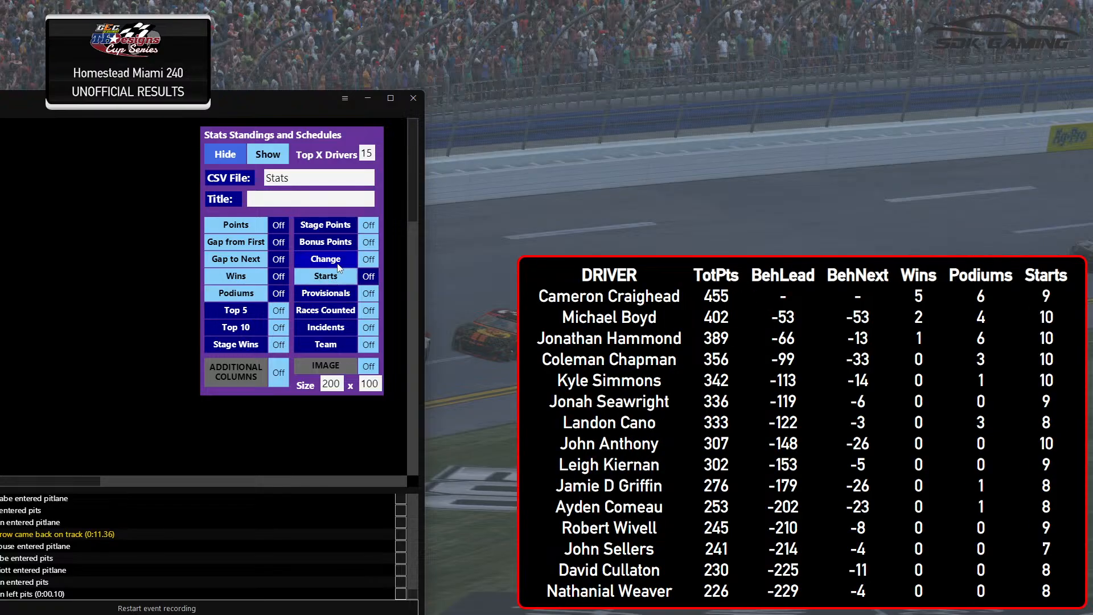
left_click(325, 259)
left_click(325, 242)
left_click(341, 295)
left_click(326, 310)
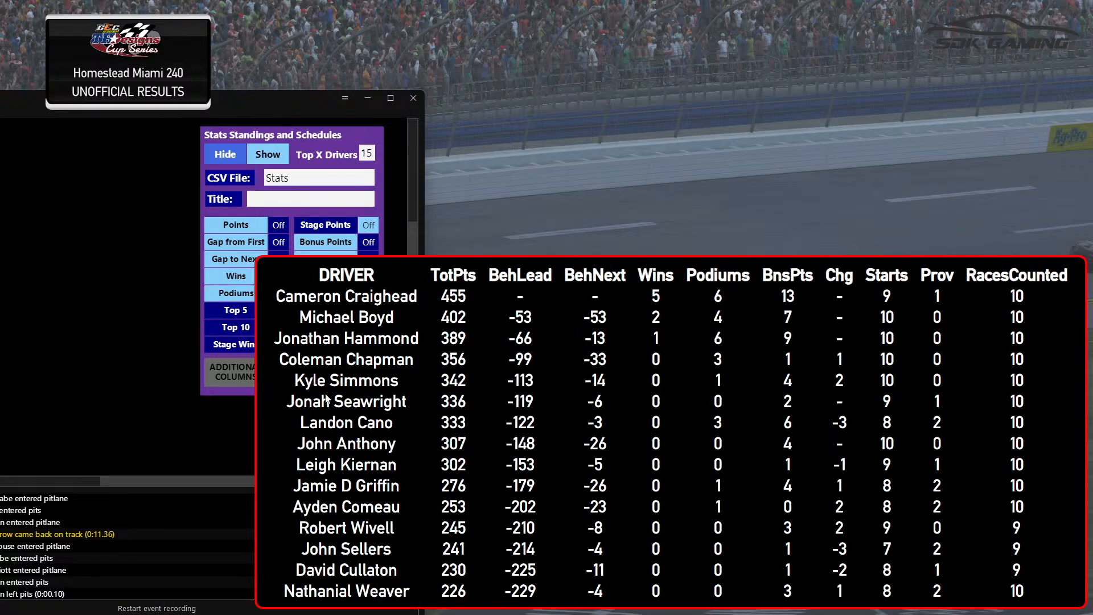
Turn off all standings columns except Points and Gap from First, moving the control window to keep its settings clear of the table.
left_click_drag(313, 100, 308, 23)
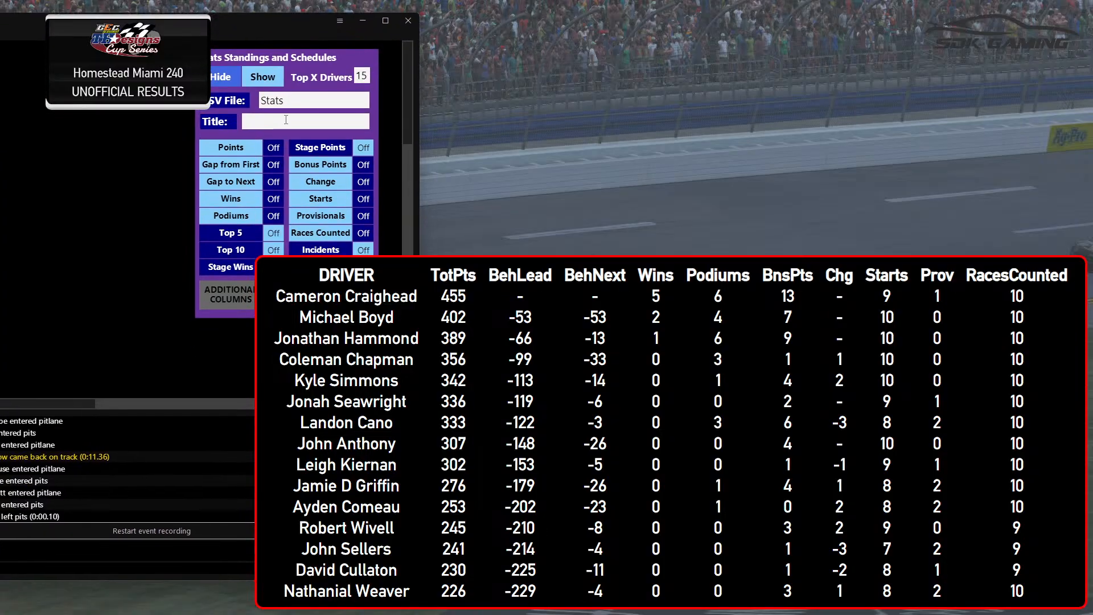
left_click(279, 221)
left_click(278, 199)
left_click(274, 182)
left_click(363, 164)
left_click(363, 182)
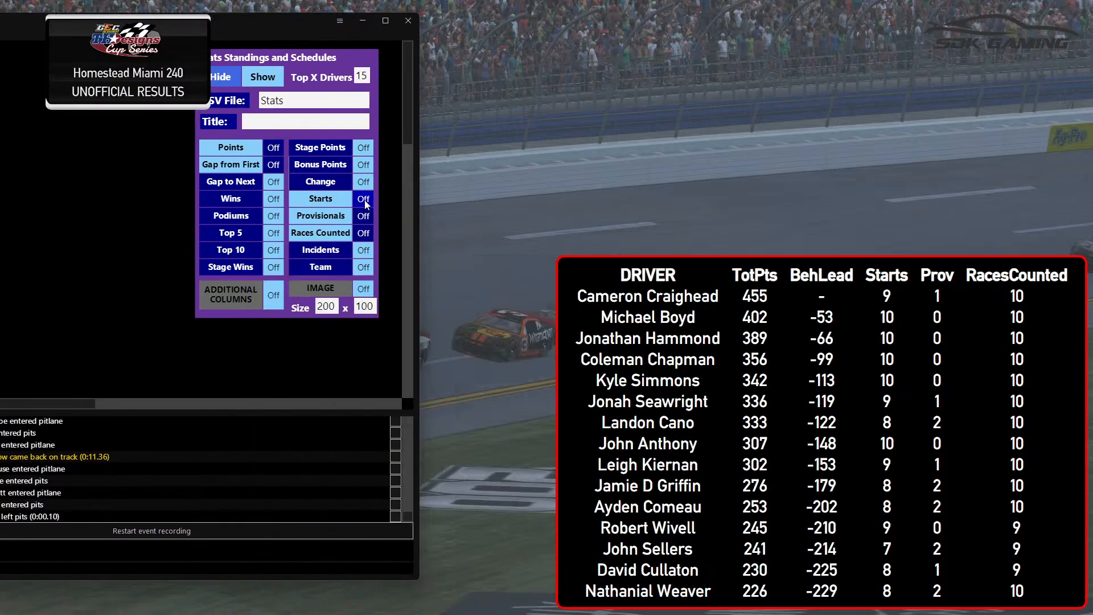
left_click(363, 199)
left_click(364, 216)
left_click(363, 233)
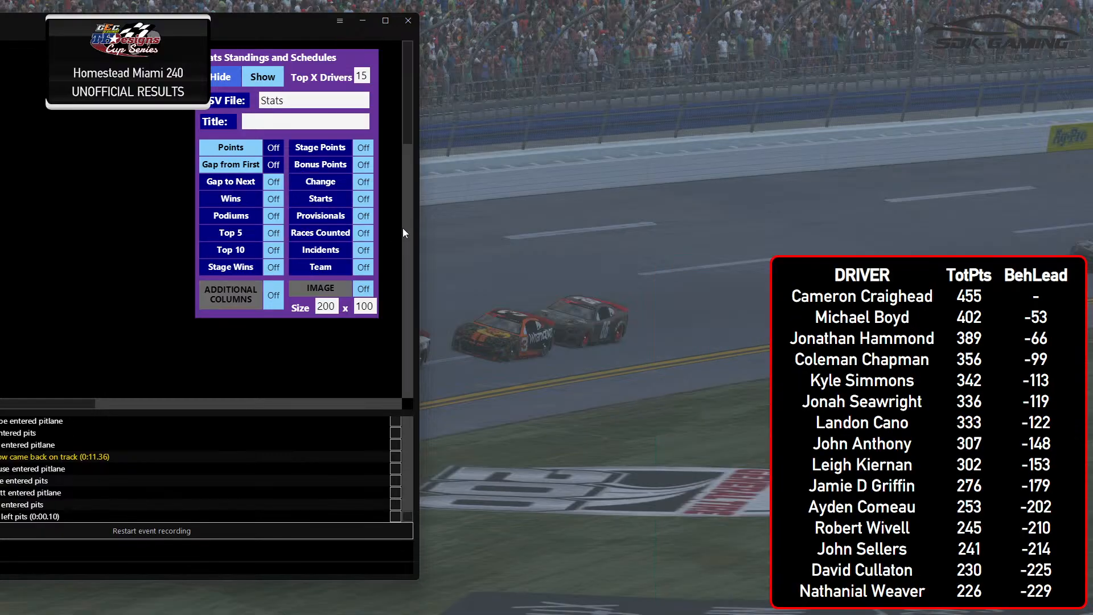
left_click_drag(289, 32, 444, 51)
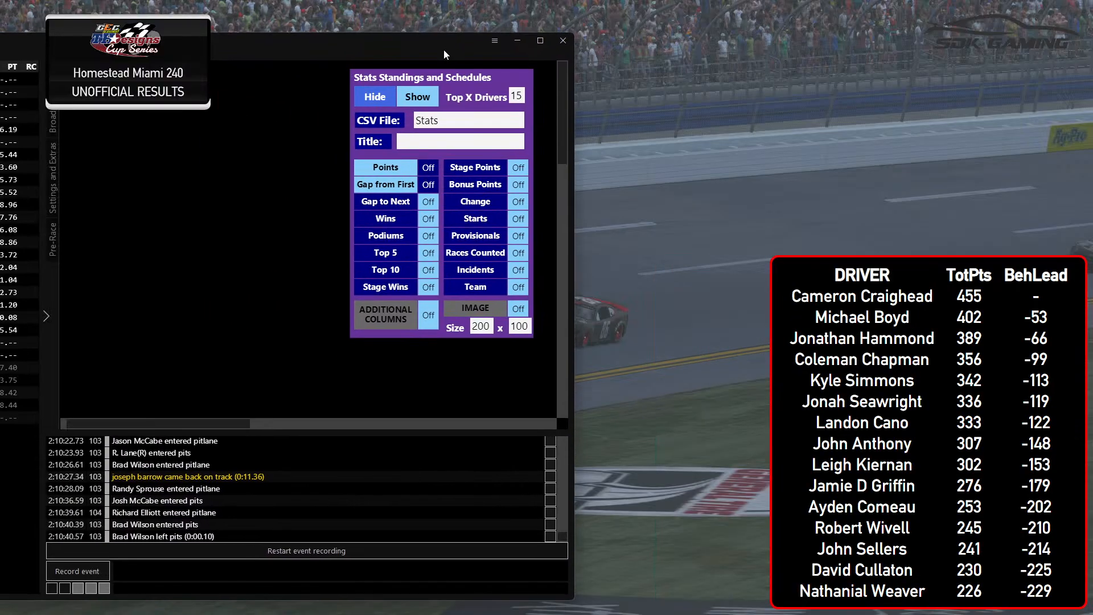